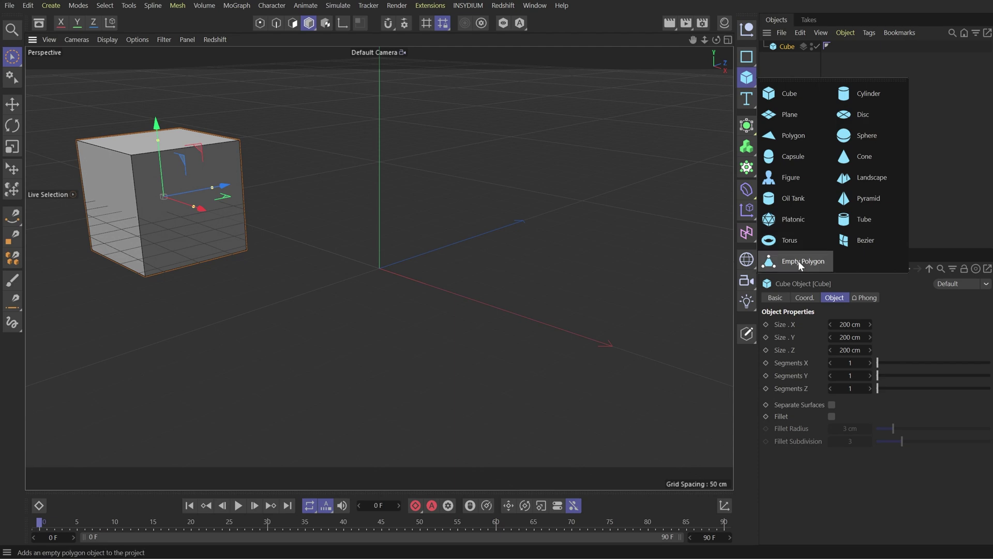
Add an empty polygon object, give it a CopyPoints tag linked to the Cube, and switch to point mode
click(801, 260)
right_click(790, 46)
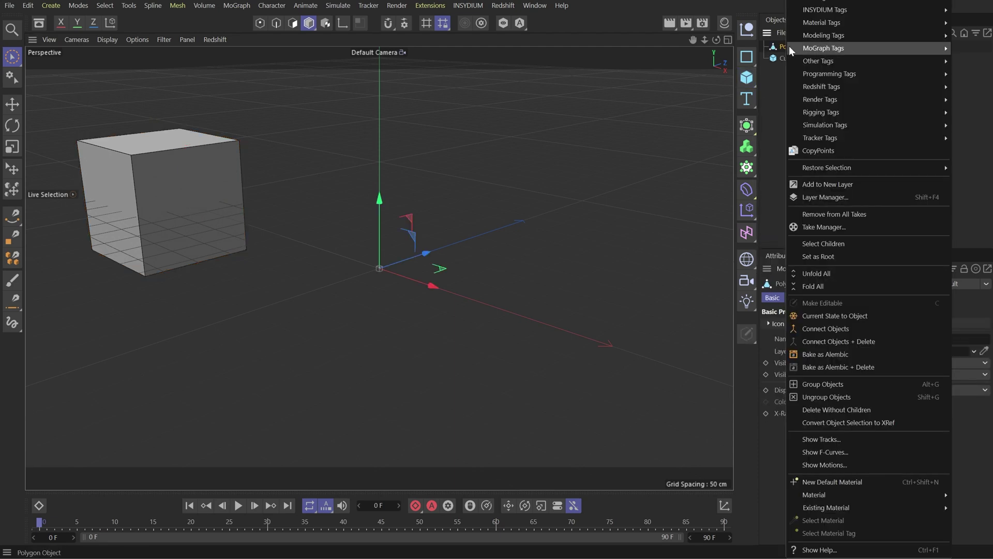
click(835, 150)
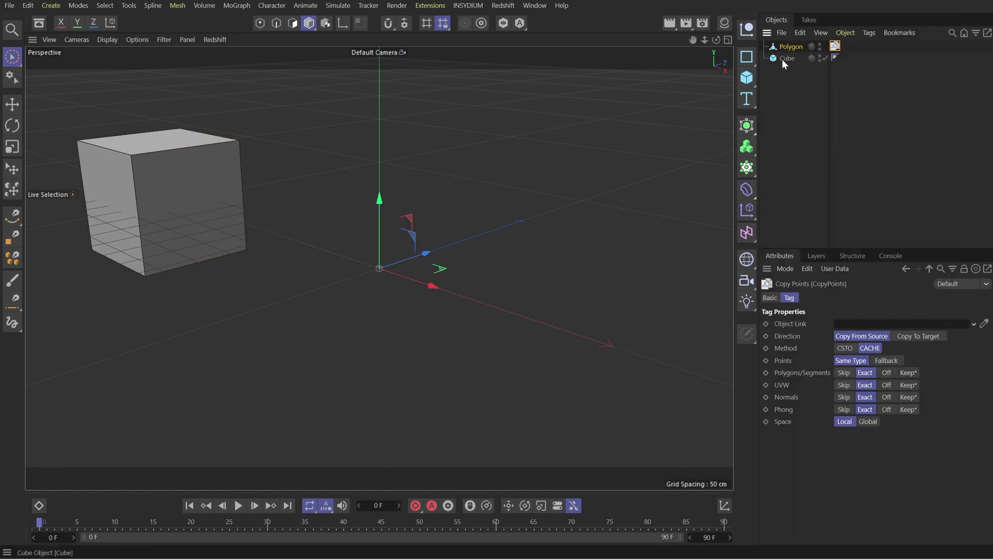
drag(787, 58, 873, 322)
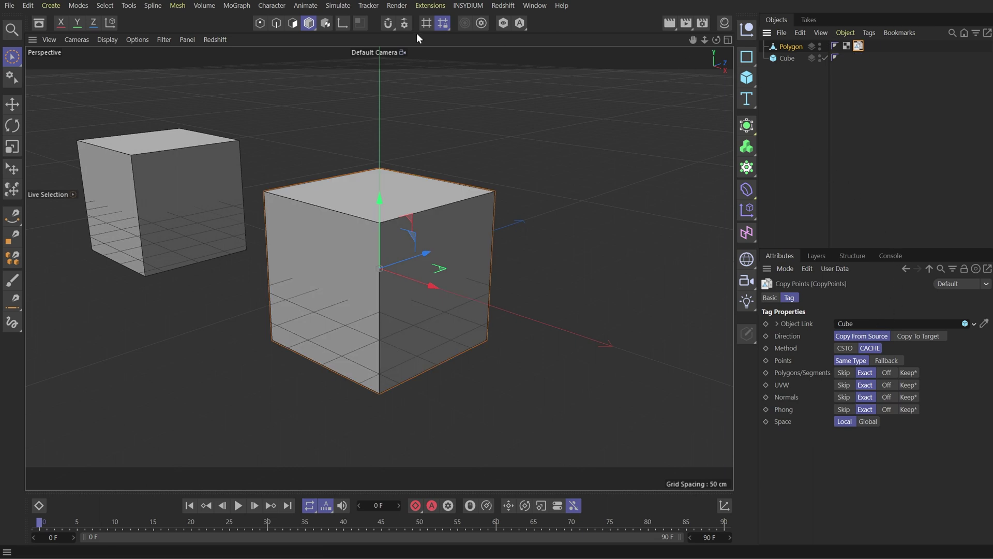
click(261, 23)
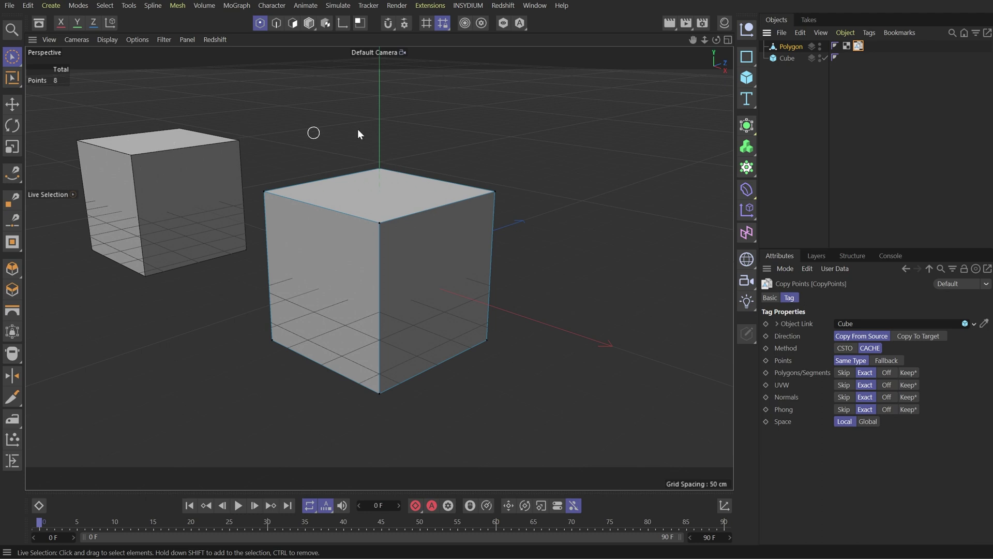
Set the Cube's size to 269 × 200 × 178 cm and its X, Y and Z segments to 11, 9 and 14
click(785, 59)
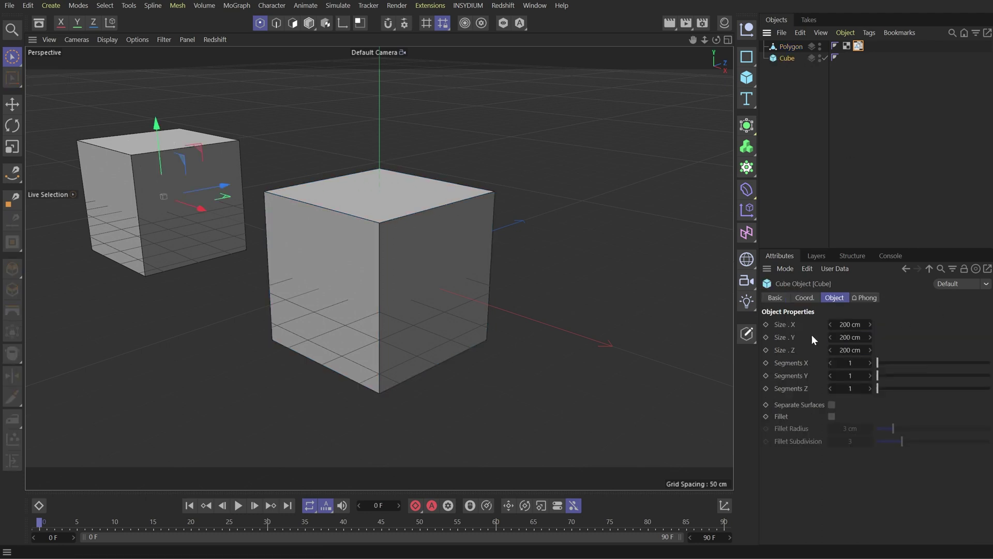
drag(839, 326, 828, 352)
click(839, 337)
click(936, 363)
click(924, 376)
click(954, 389)
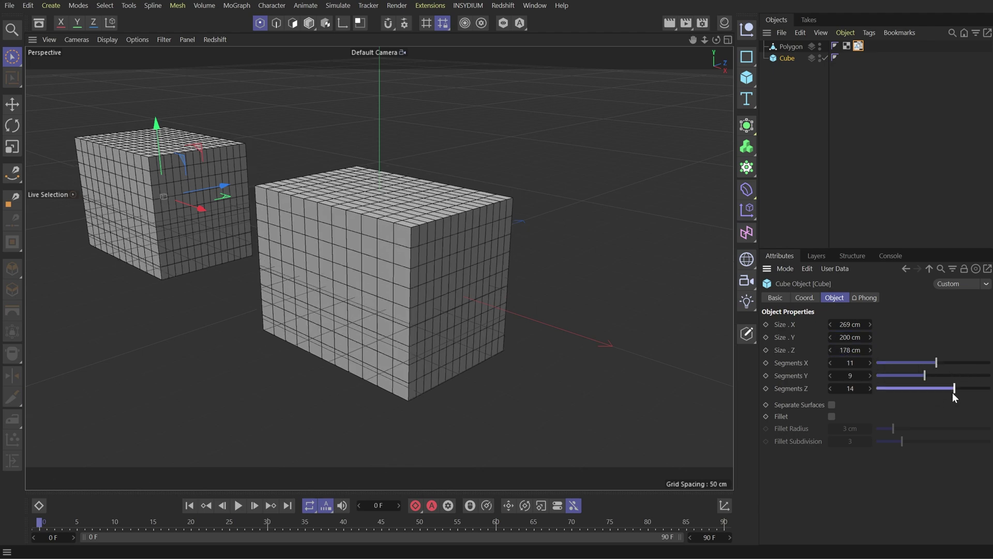
Fillet the Cube with a 6 cm radius and more fillet subdivisions, and select the Polygon object to show its points
click(831, 416)
click(911, 428)
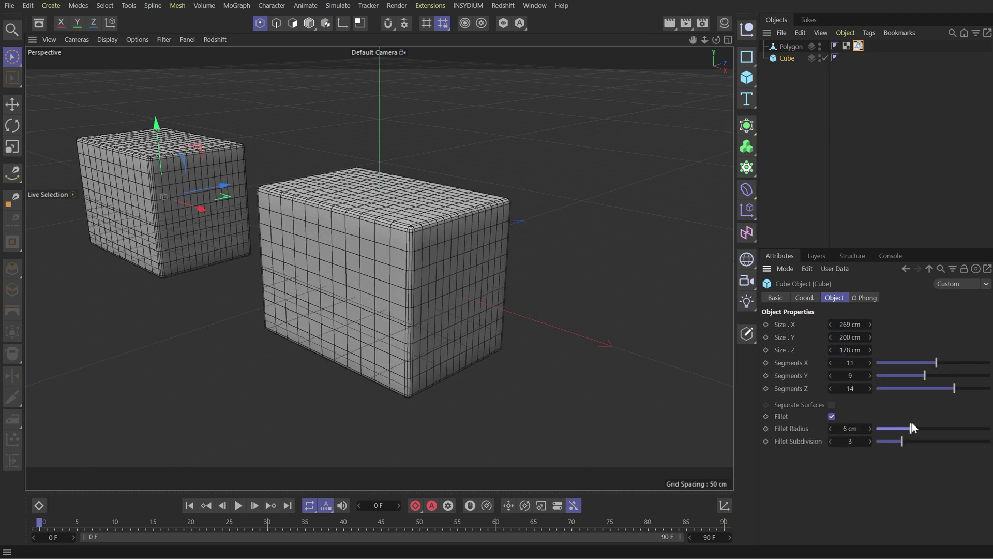
click(941, 441)
click(792, 46)
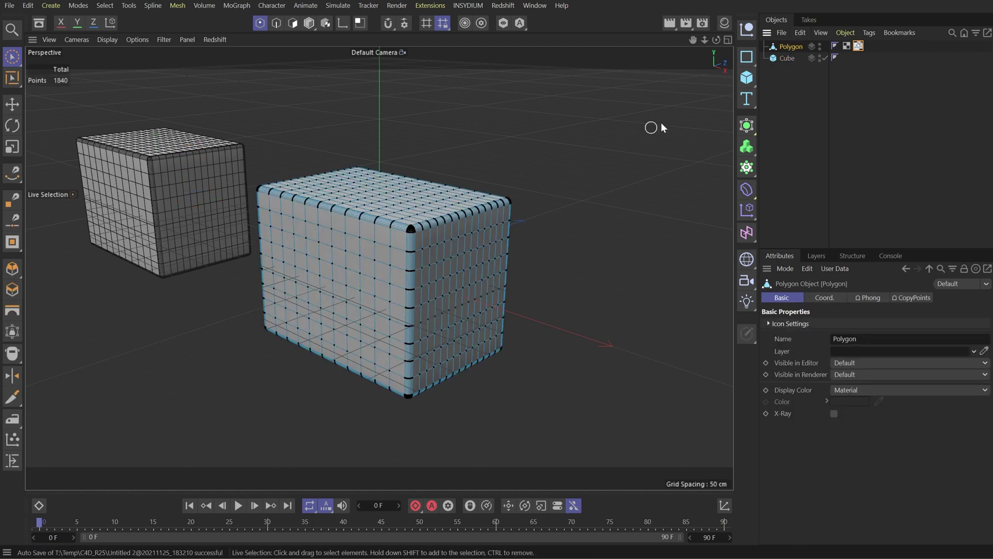
Apply the material Mat to the Polygon object and copy its material tag to the Cube
click(726, 23)
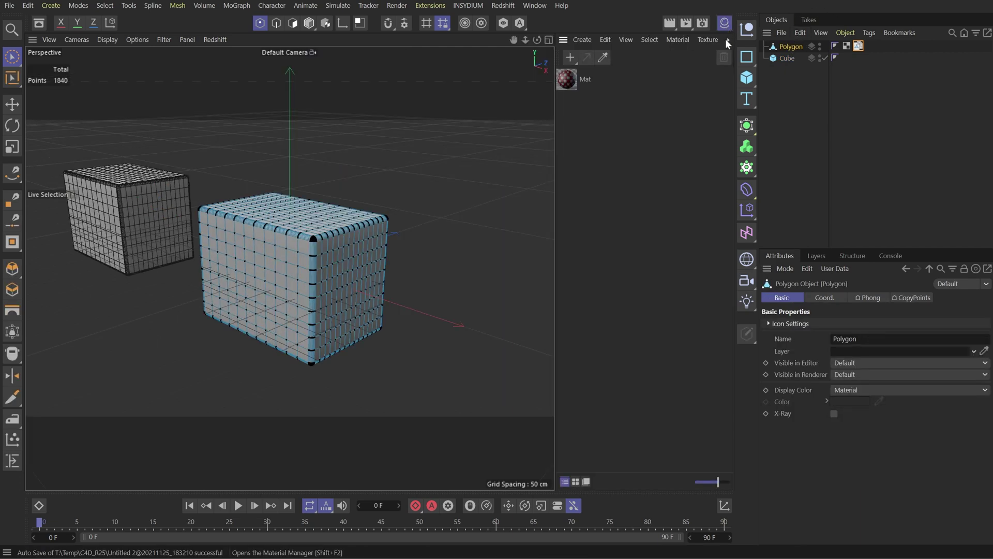
drag(567, 79, 792, 47)
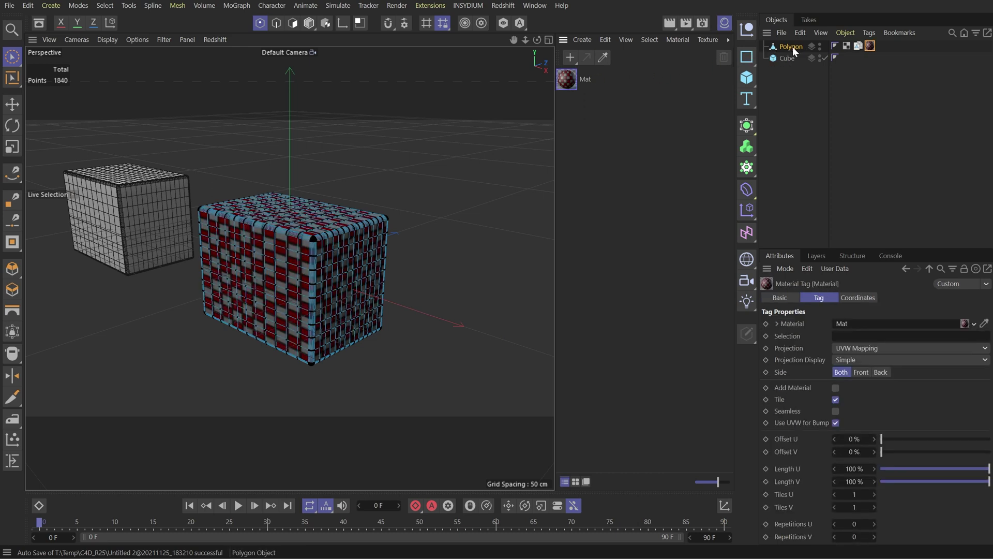
ctrl+drag(868, 53, 851, 58)
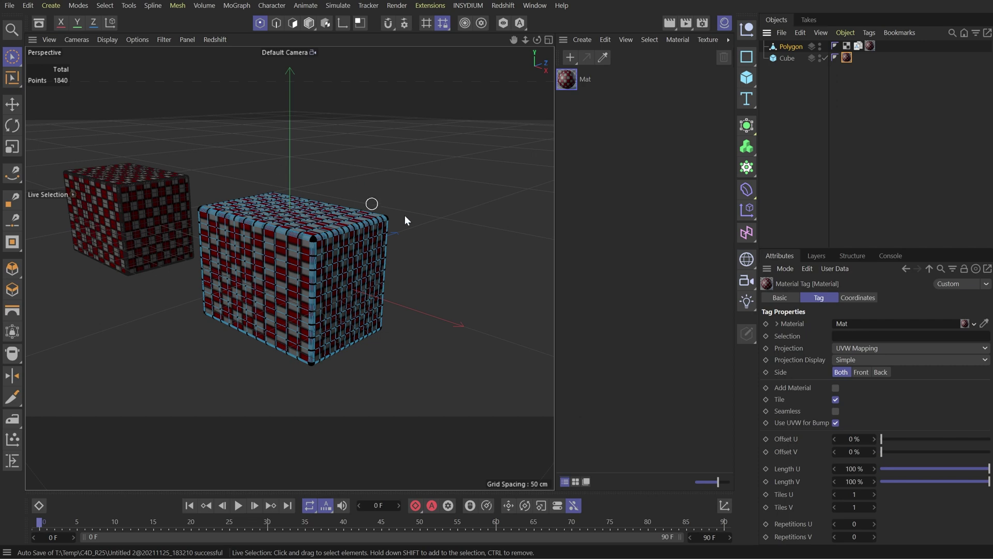
click(725, 23)
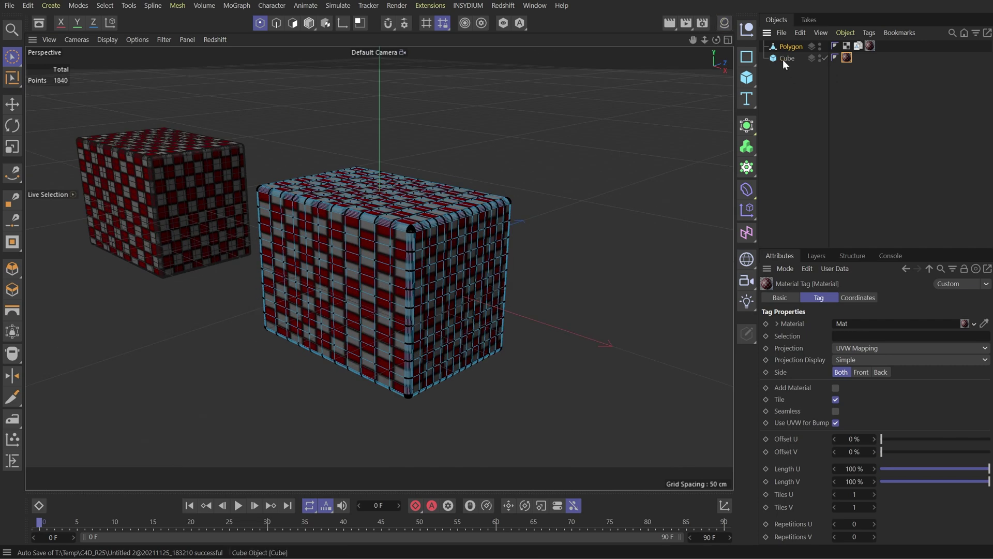
Put the Cube under a new Null and delete the Cube's material tag
click(783, 59)
alt+click(749, 34)
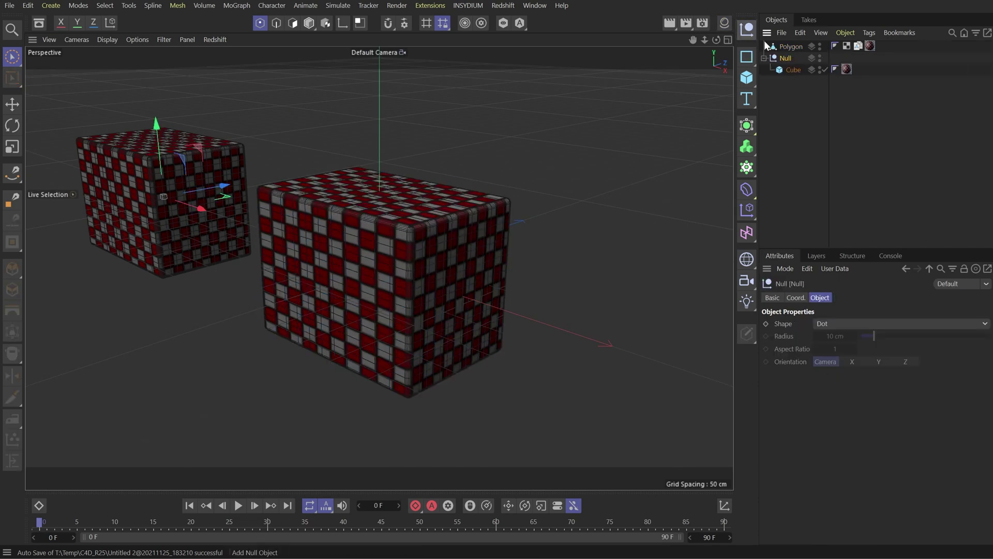
click(852, 67)
key(Delete)
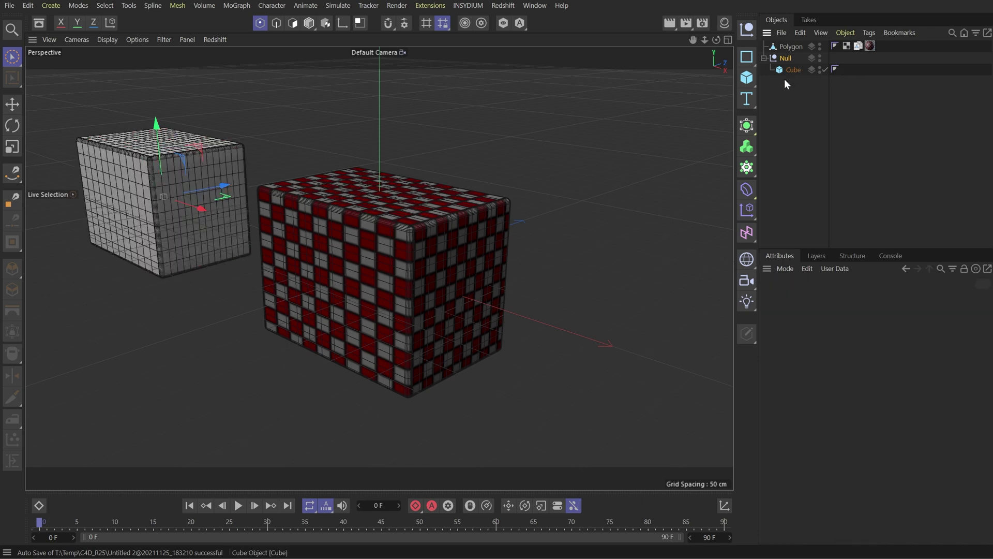
Link the Polygon's CopyPoints tag to the Null and switch to model mode
click(858, 46)
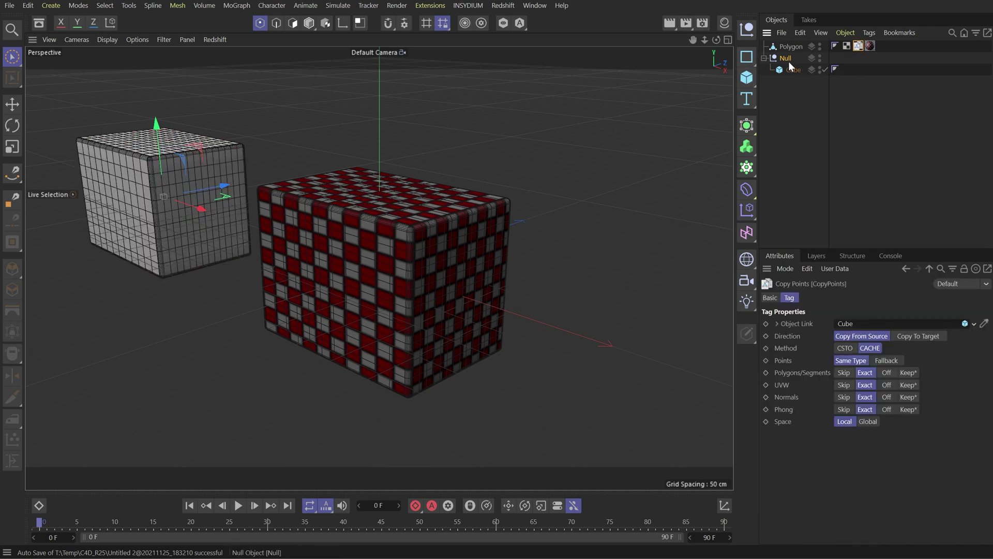
drag(790, 66, 797, 100)
drag(876, 327, 877, 321)
click(309, 23)
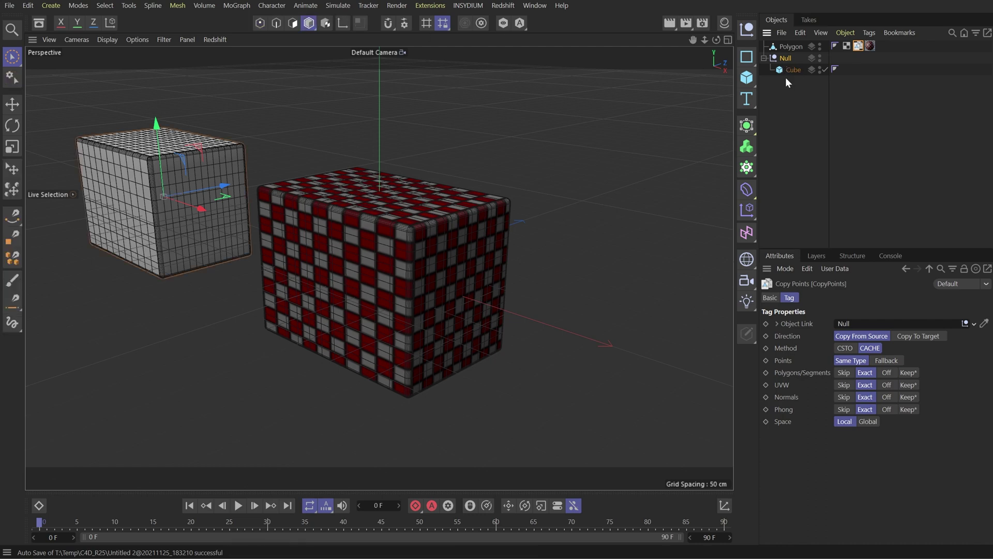
Float the primitives palette over the viewport and add a Cylinder, a Tube and a Torus inside the Null
click(747, 77)
click(775, 80)
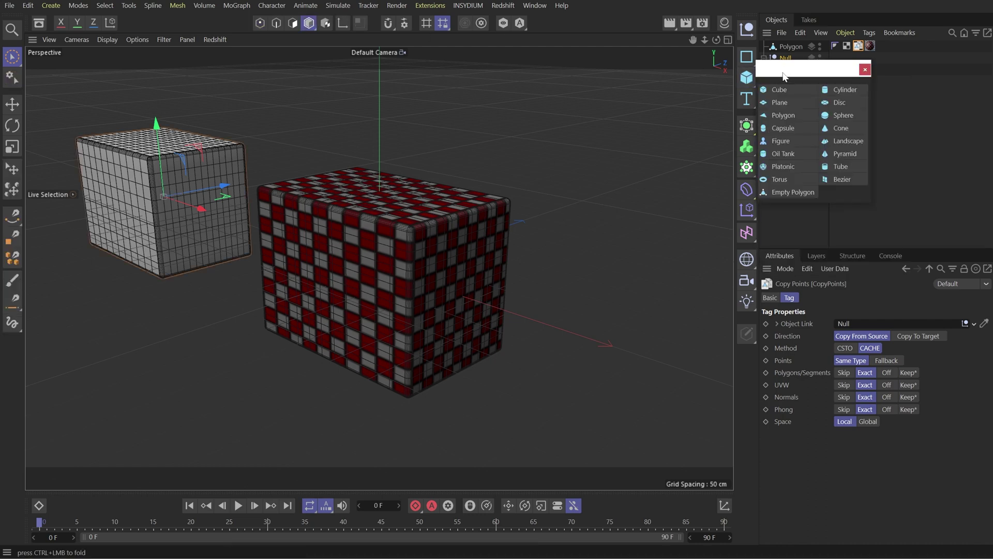
drag(780, 72, 558, 69)
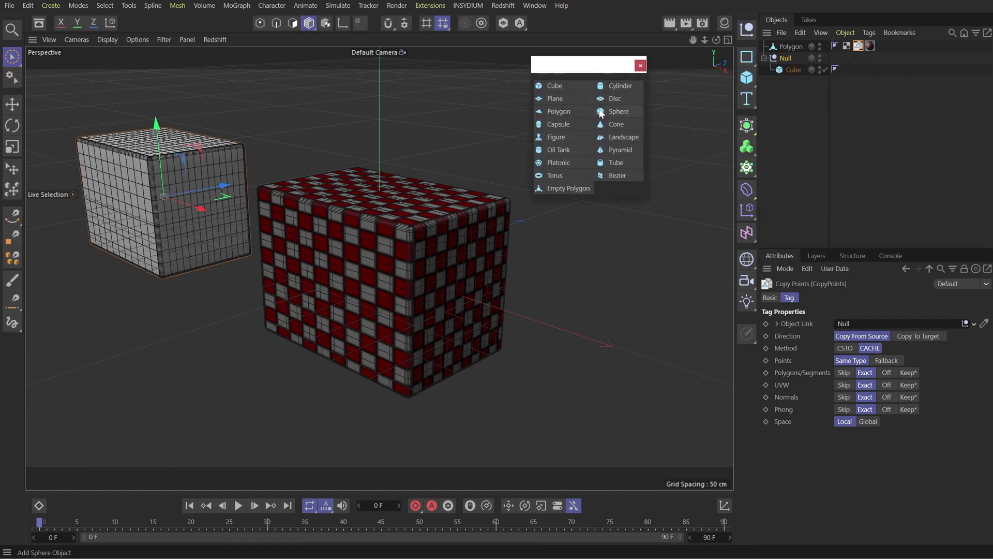
click(624, 86)
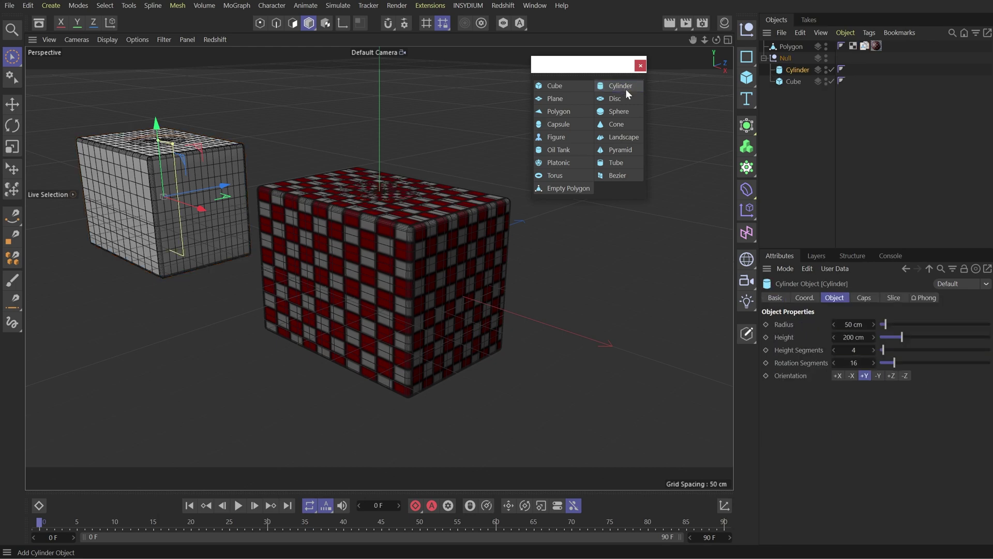
click(612, 163)
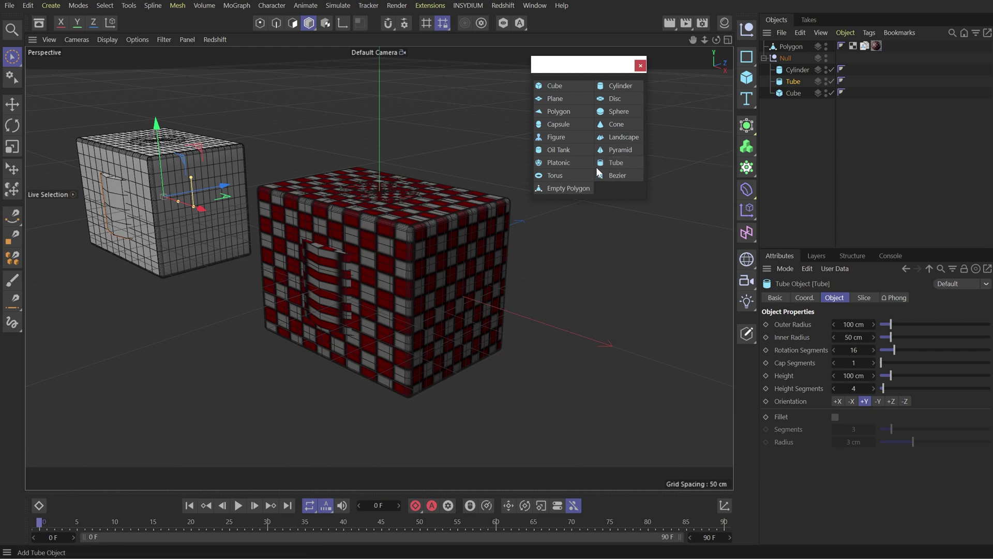
click(560, 175)
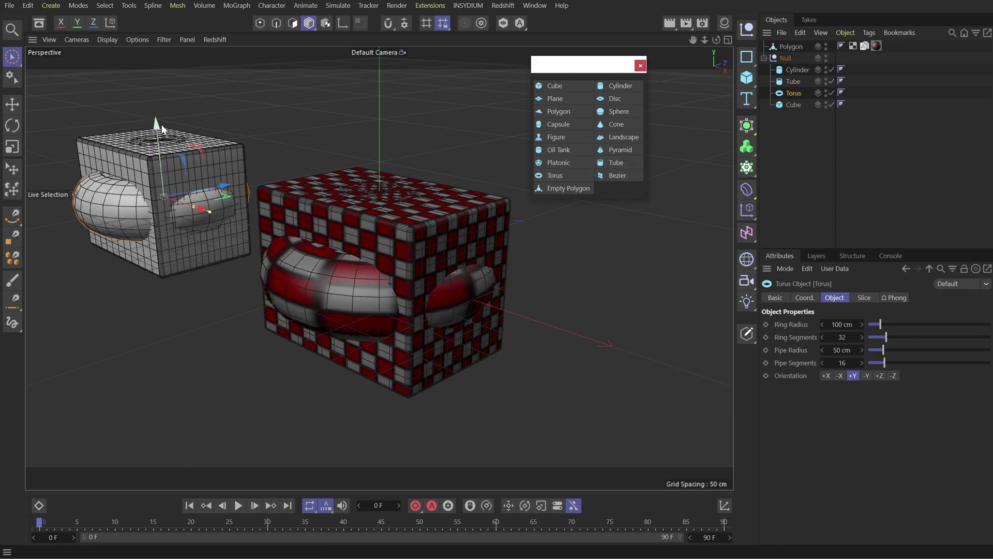
Move the Torus on top of the source Cube, the Tube below it with a height of about 34 cm, and the Cylinder beside it
drag(162, 126, 150, 56)
click(119, 198)
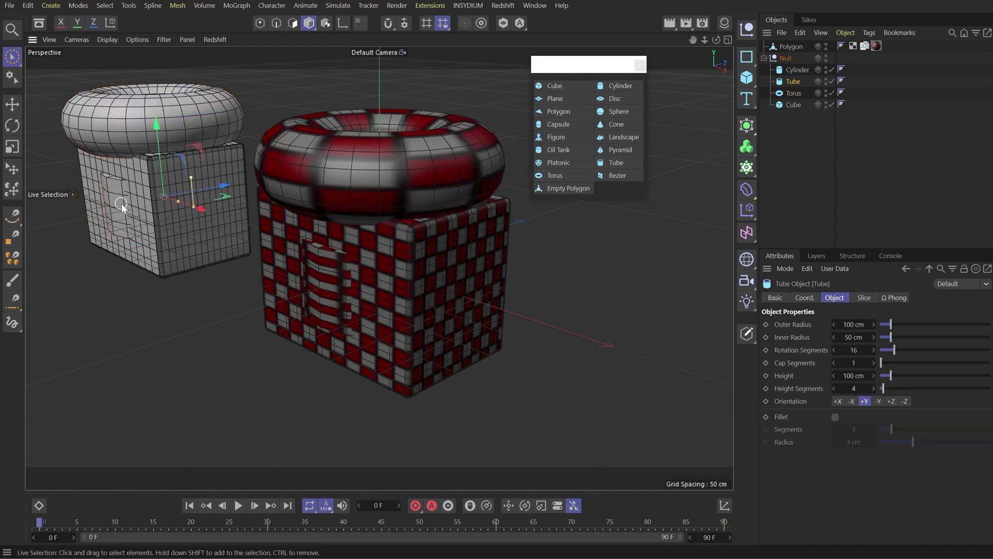
drag(161, 145, 212, 332)
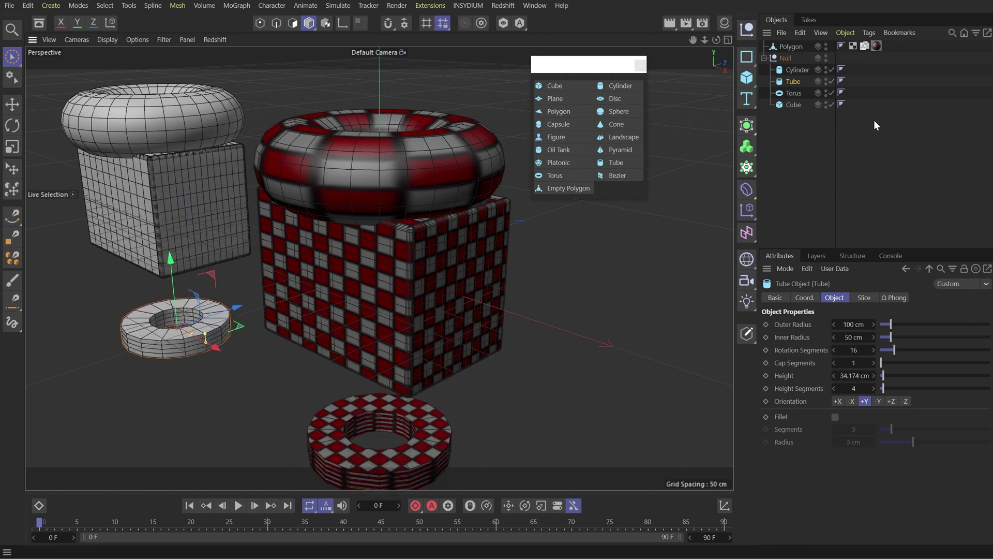
click(789, 73)
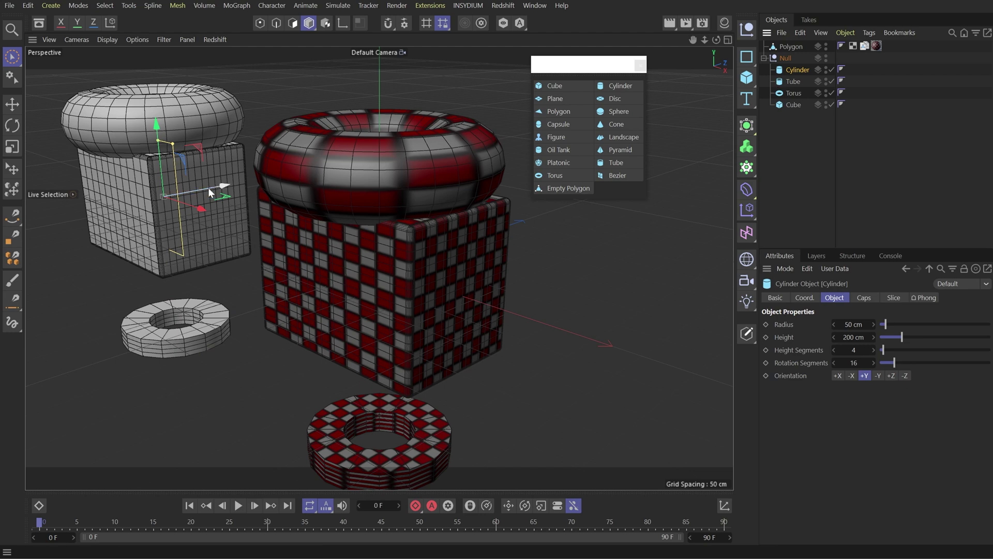
drag(168, 200, 77, 222)
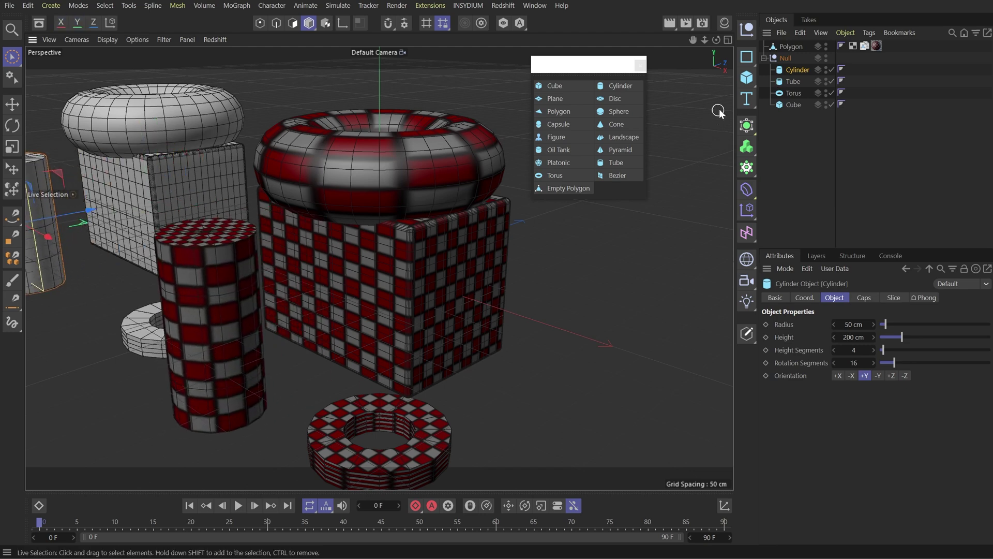
Add a Cloner containing a new Cube inside the Null and set that Cube's X, Y and Z size to 50 cm
click(786, 59)
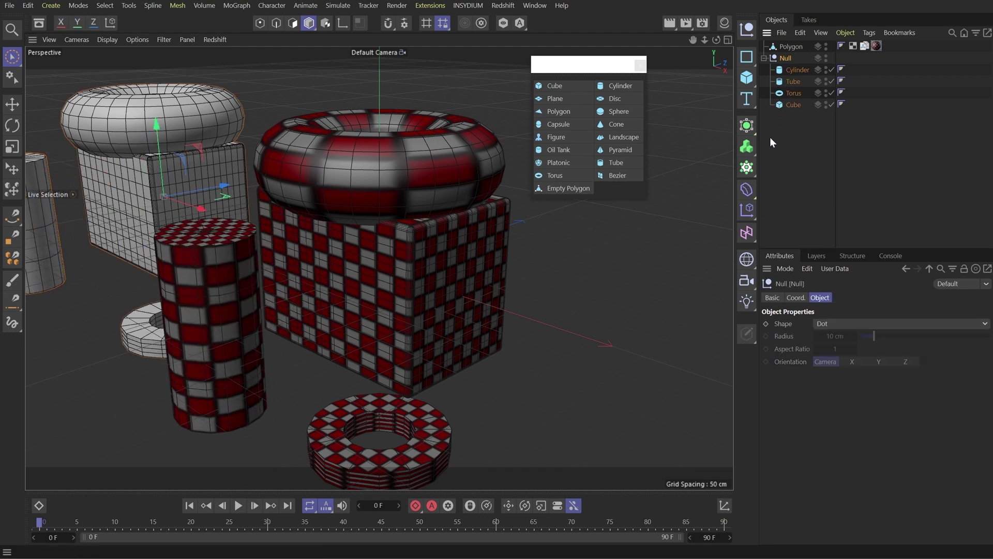
click(746, 167)
mouse_move(791, 116)
mouse_down()
mouse_move(776, 83)
mouse_move(796, 70)
mouse_up()
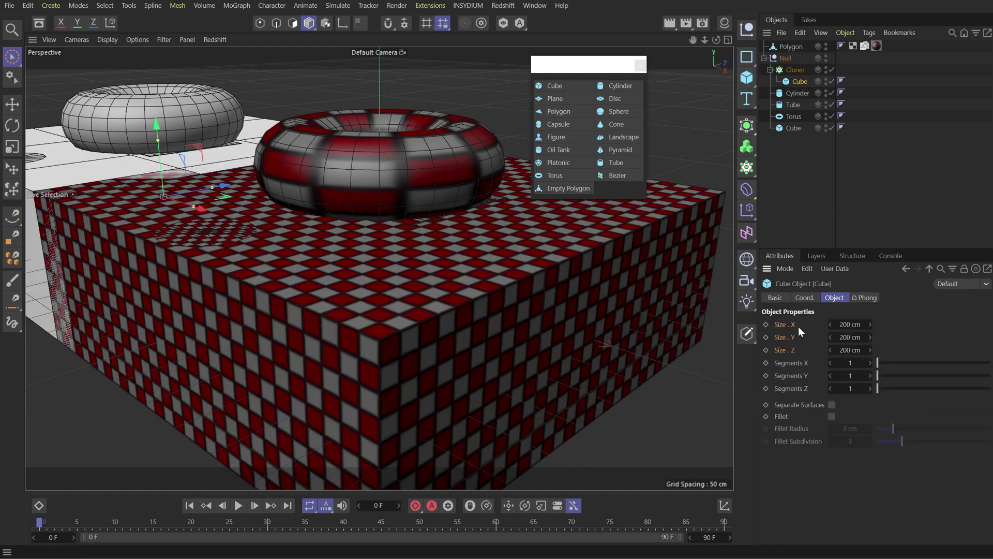
click(850, 324)
text(50)
key(Return)
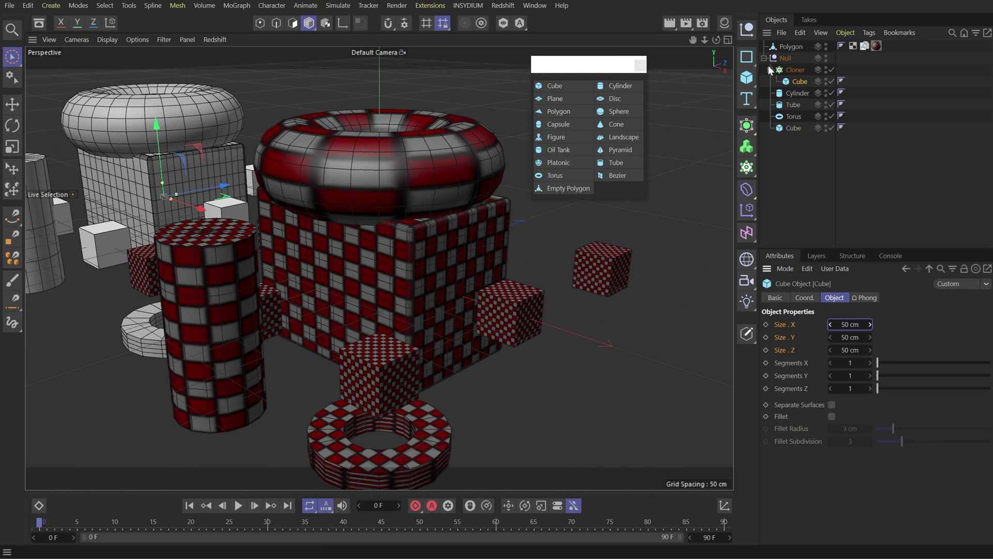
Raise the Cloner above the Torus, select the Polygon object and close the floating primitives palette
click(797, 70)
drag(155, 129, 151, 70)
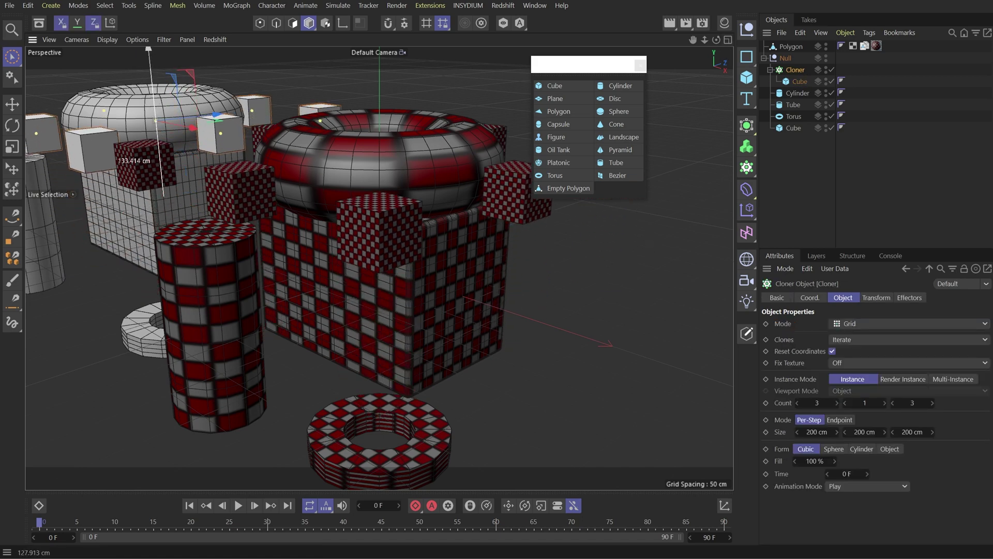
drag(152, 163, 160, 129)
click(798, 48)
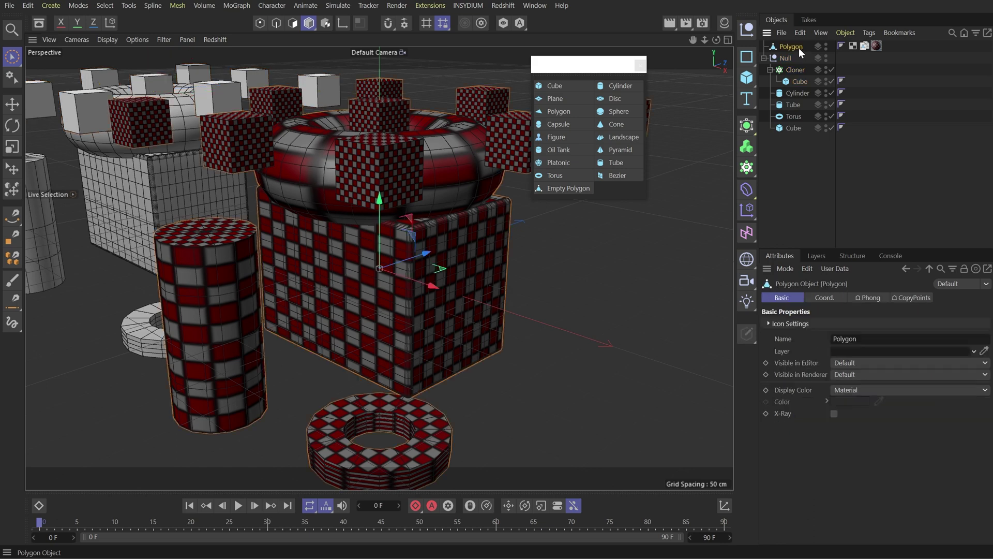
click(640, 65)
In an empty scene, add an empty spline and a Rectangle, and give the spline a CopyPoints tag linked to the Rectangle
key(Return)
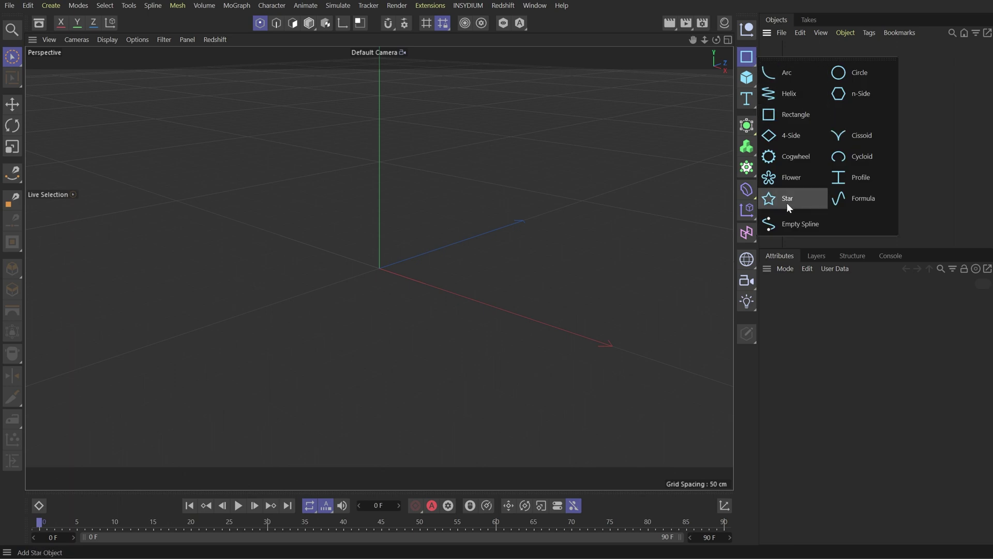
click(788, 222)
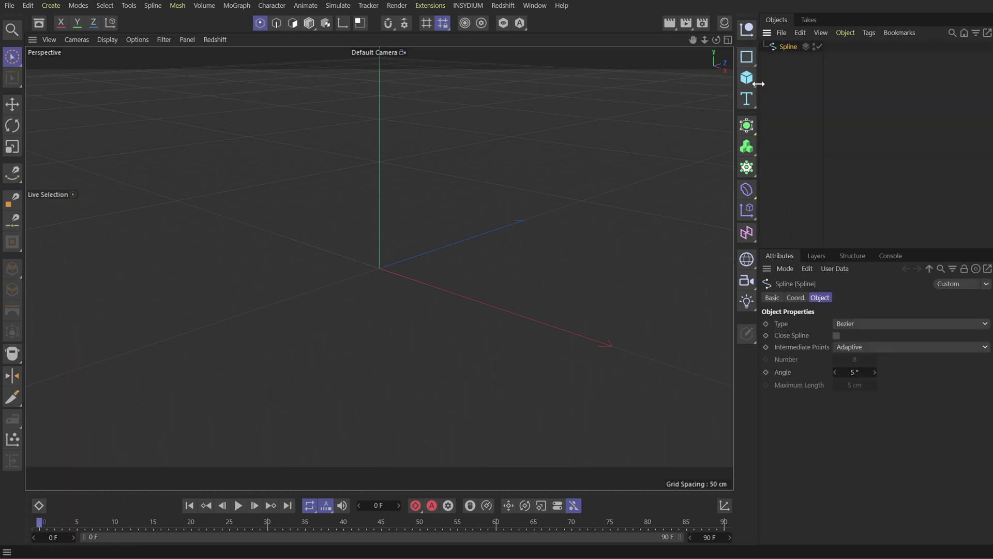
click(750, 58)
right_click(787, 59)
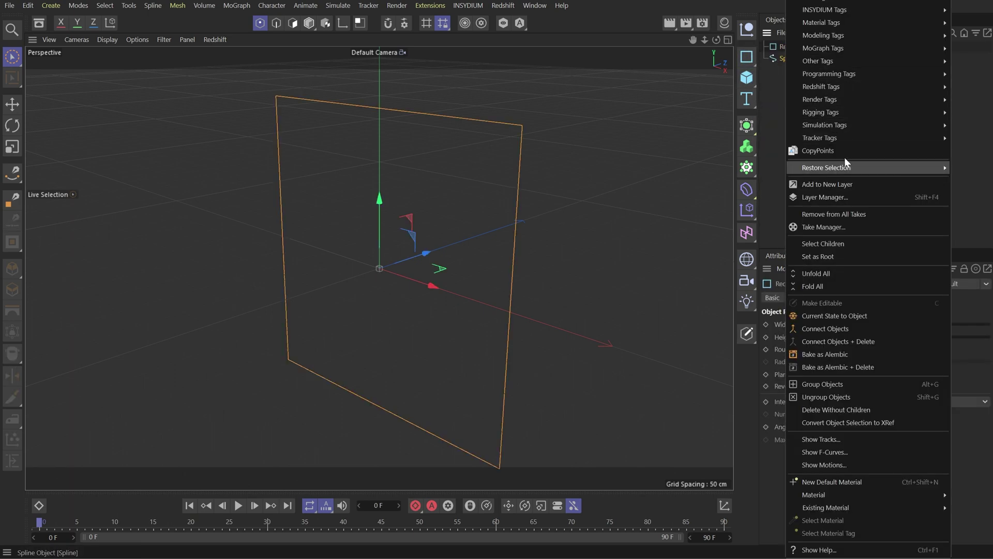
click(850, 153)
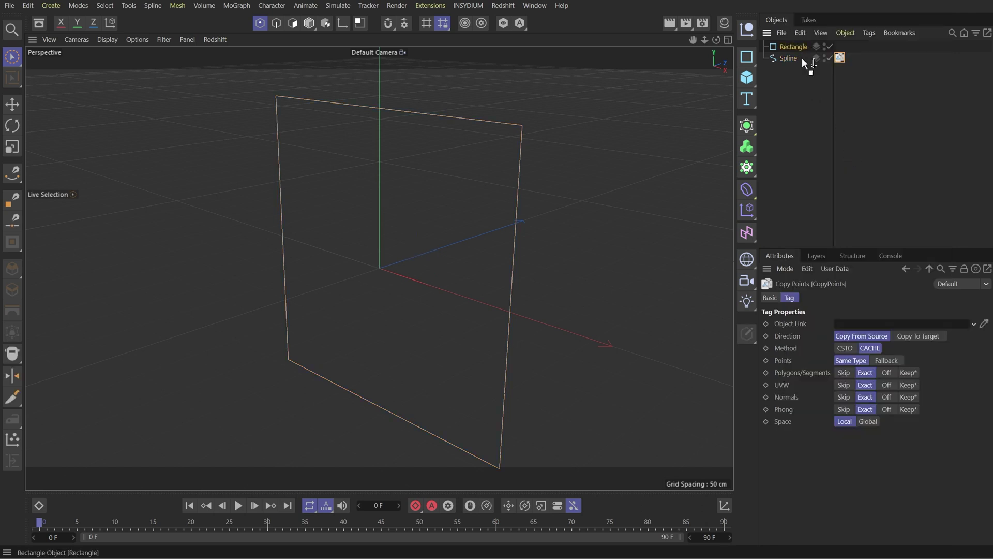
drag(793, 47, 867, 322)
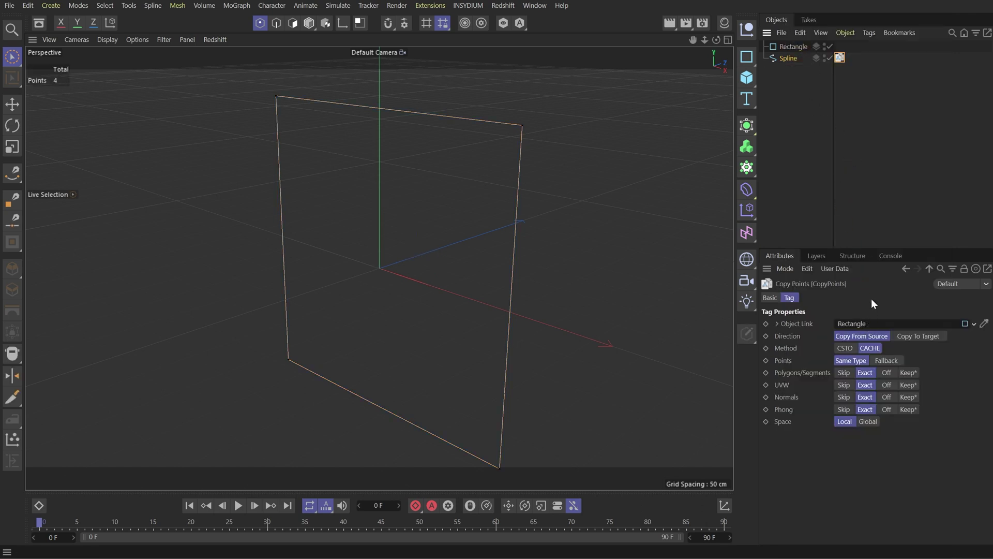
Move the source Rectangle away from the copied Spline and turn on Close Spline for the Spline
click(795, 47)
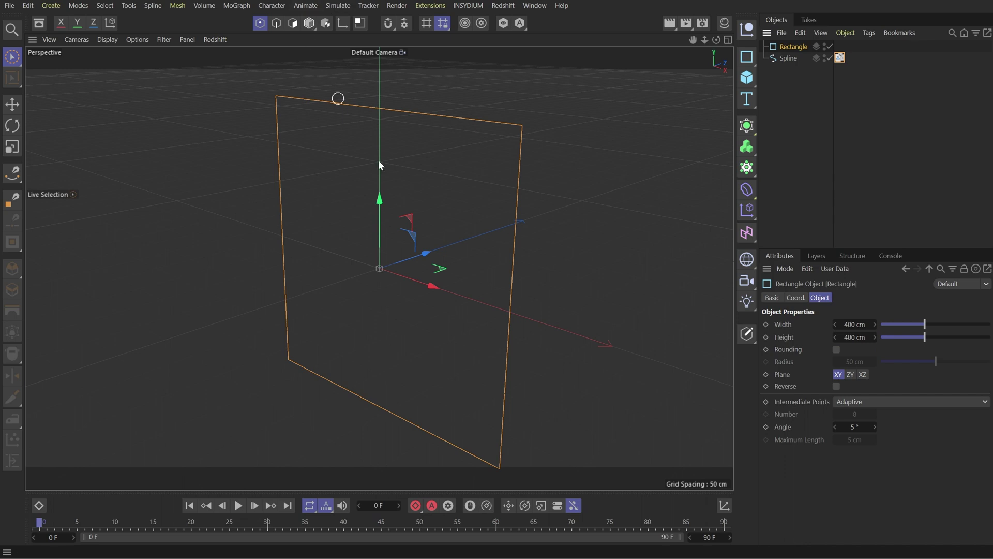
drag(412, 282, 126, 220)
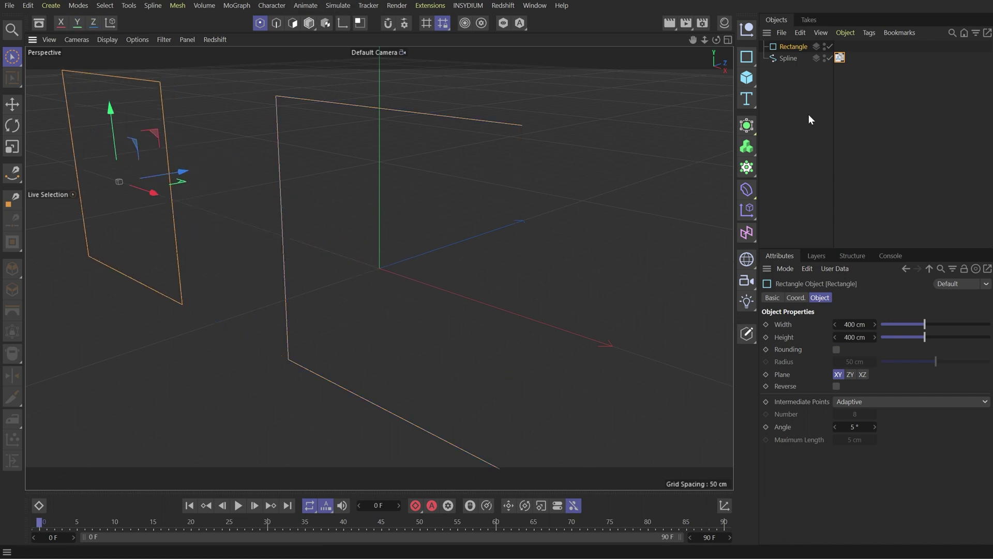
click(795, 62)
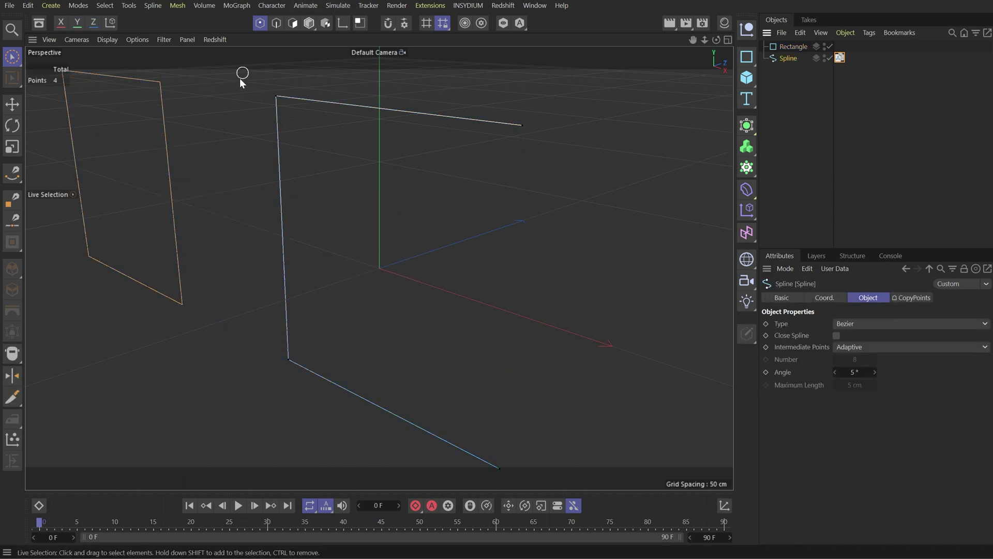
click(837, 335)
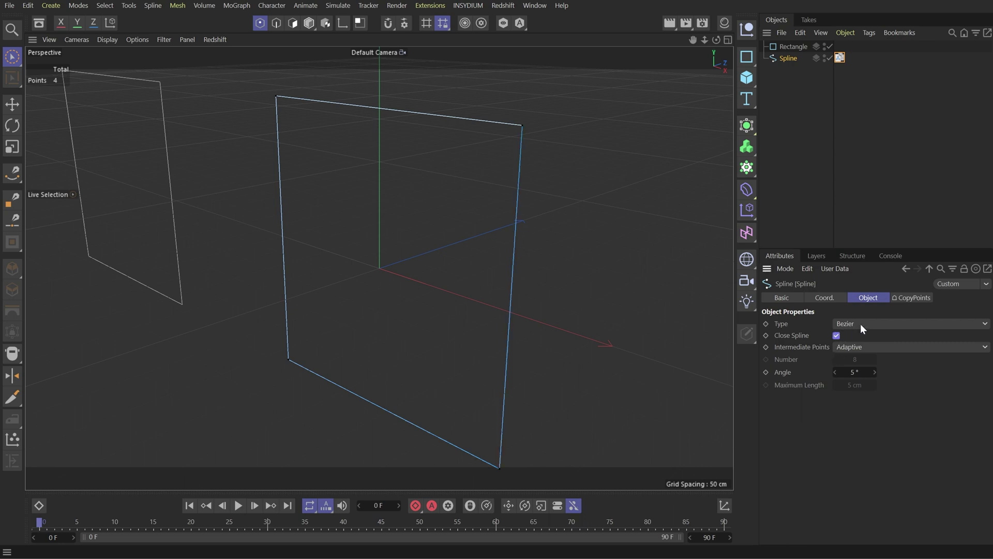
Try the spline types from Linear through Akima to B-Spline on the copied Spline
click(861, 323)
click(862, 336)
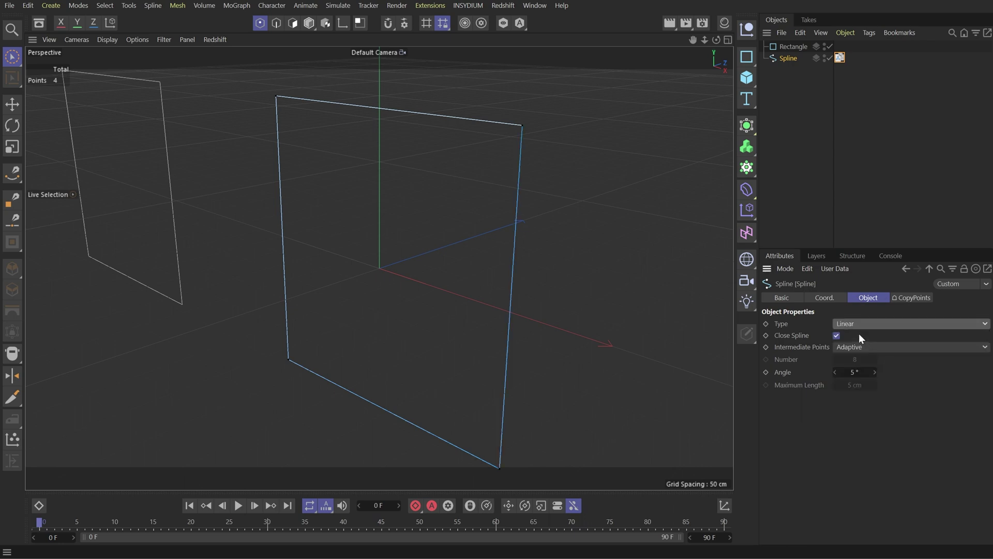
key(Down)
key(Down)
key(Down)
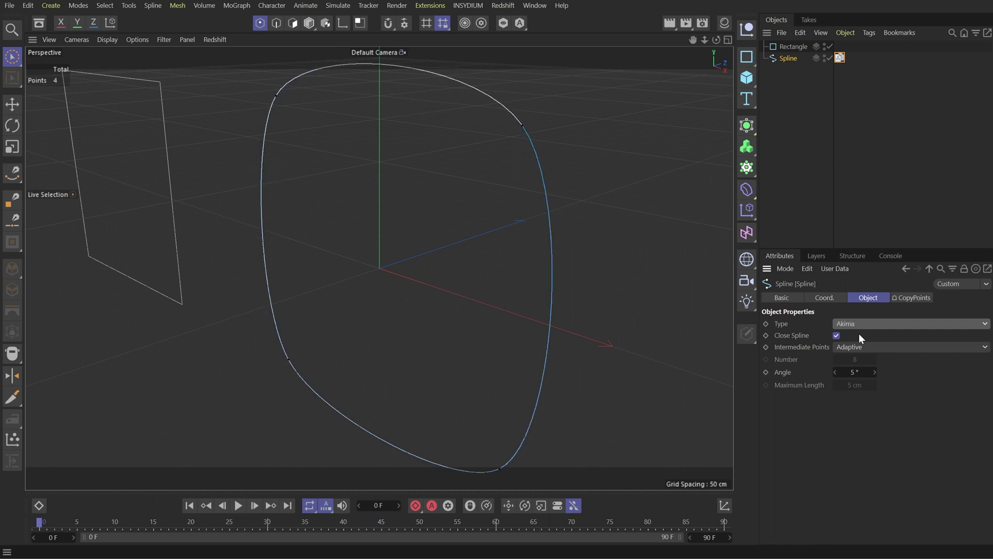
Set the Spline's intermediate points to Natural and its type to Linear, and clear the selection
click(858, 353)
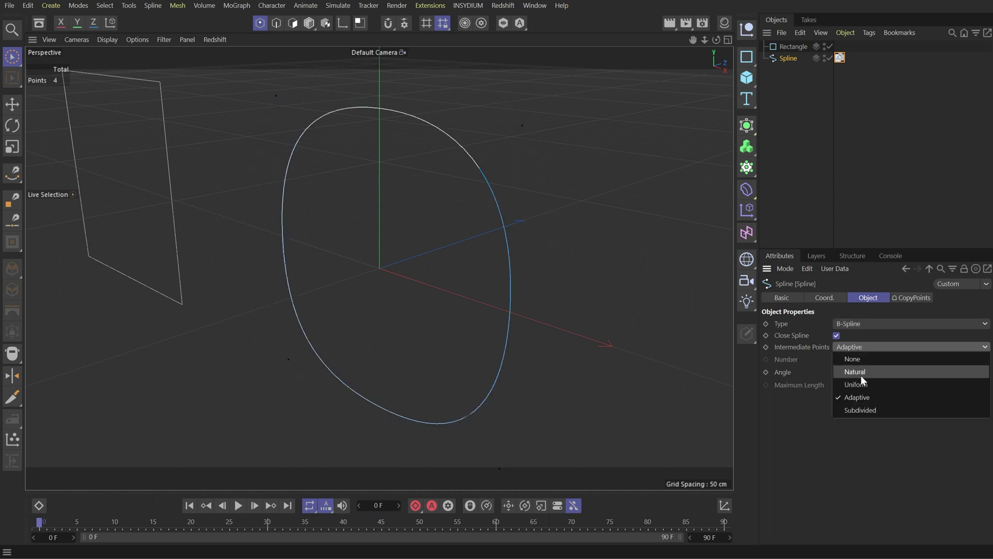
click(861, 374)
click(862, 327)
click(863, 340)
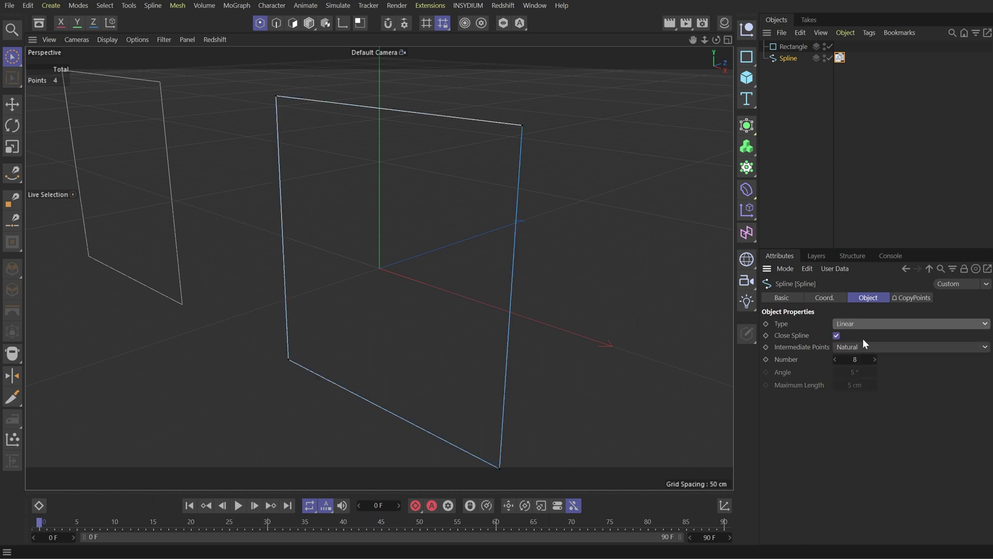
click(857, 110)
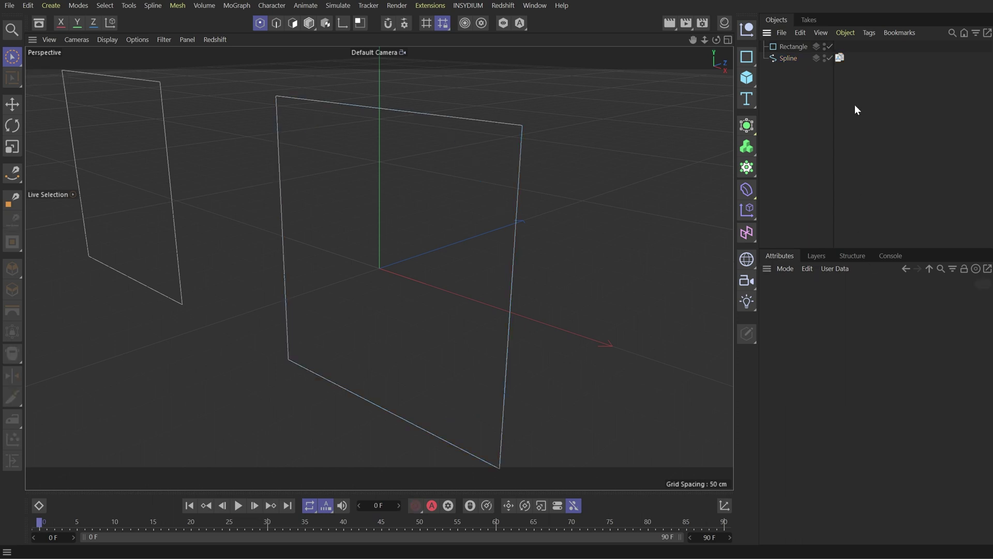
In a new scene, create a Cloner containing a Cube and a Star, and move it away from the origin
key(ctrl+n)
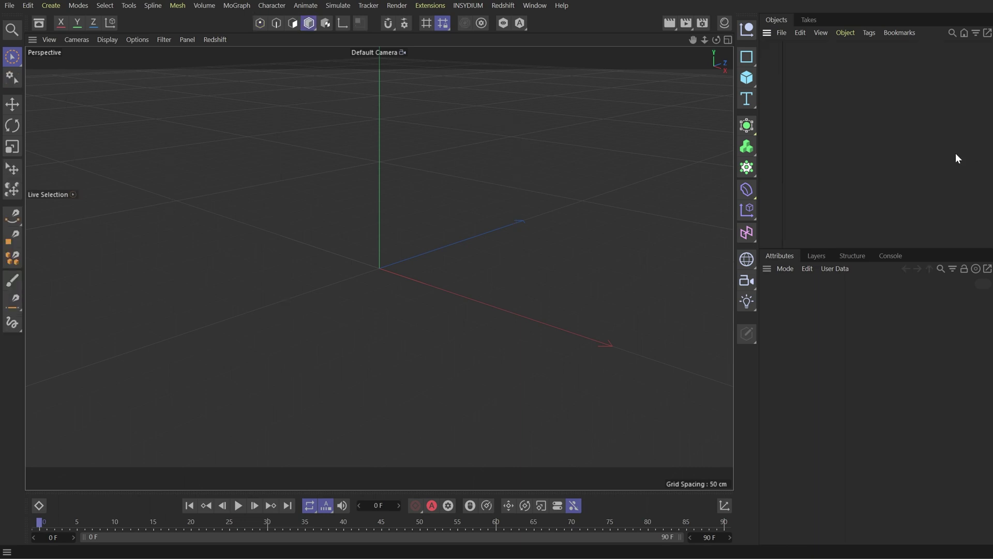
click(746, 167)
shift+click(747, 77)
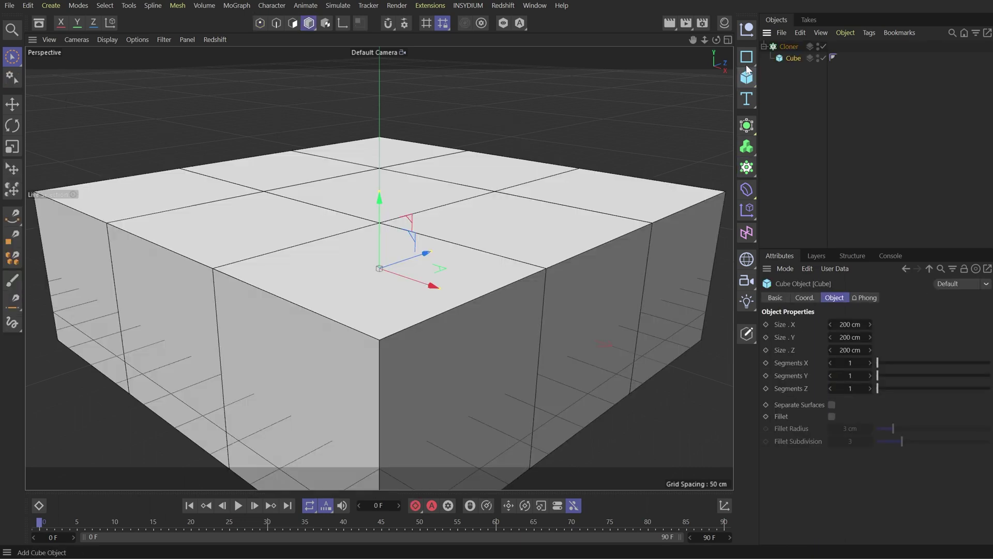
drag(747, 58, 786, 203)
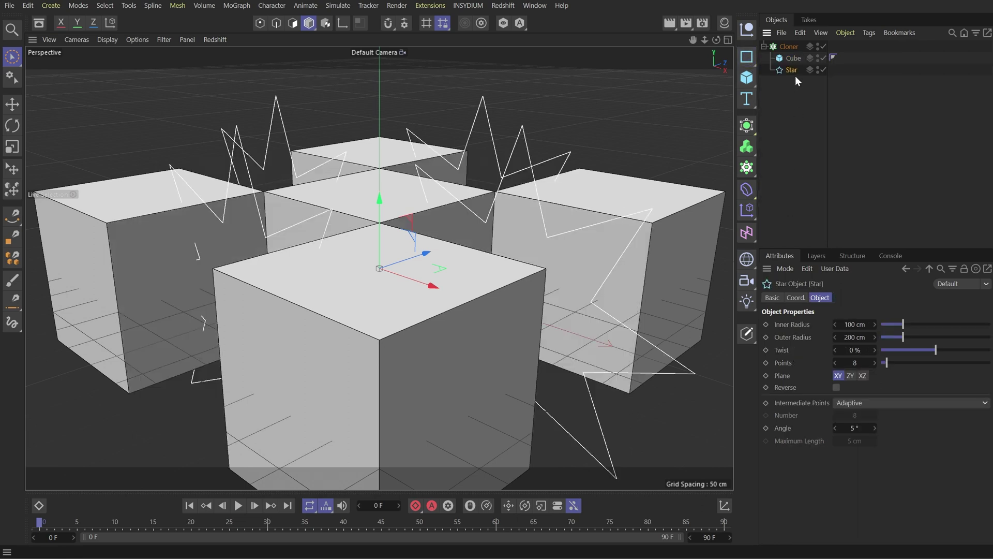
click(789, 47)
drag(448, 278, 231, 123)
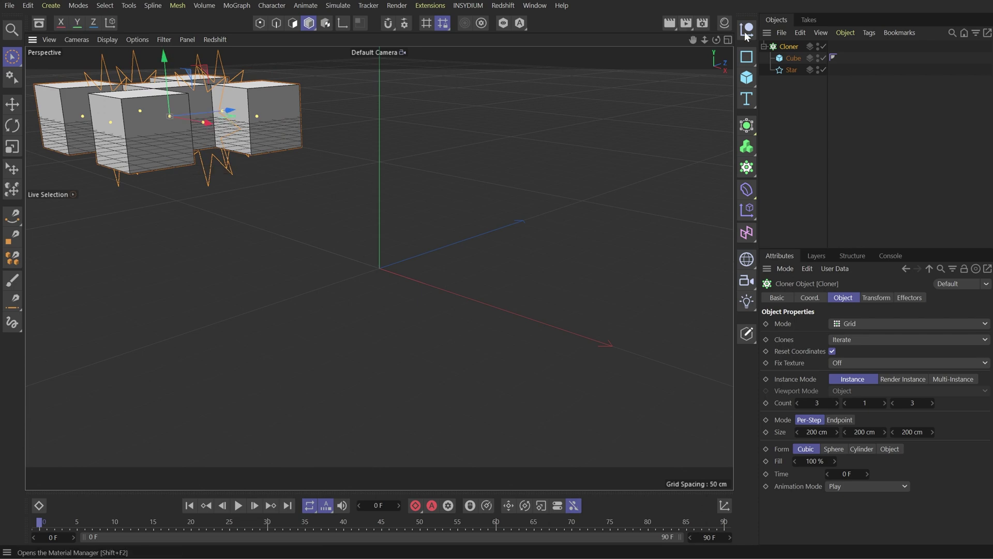
Add an empty Polygon object and give it a CopyPoints tag linked to the Cloner
drag(746, 78, 812, 255)
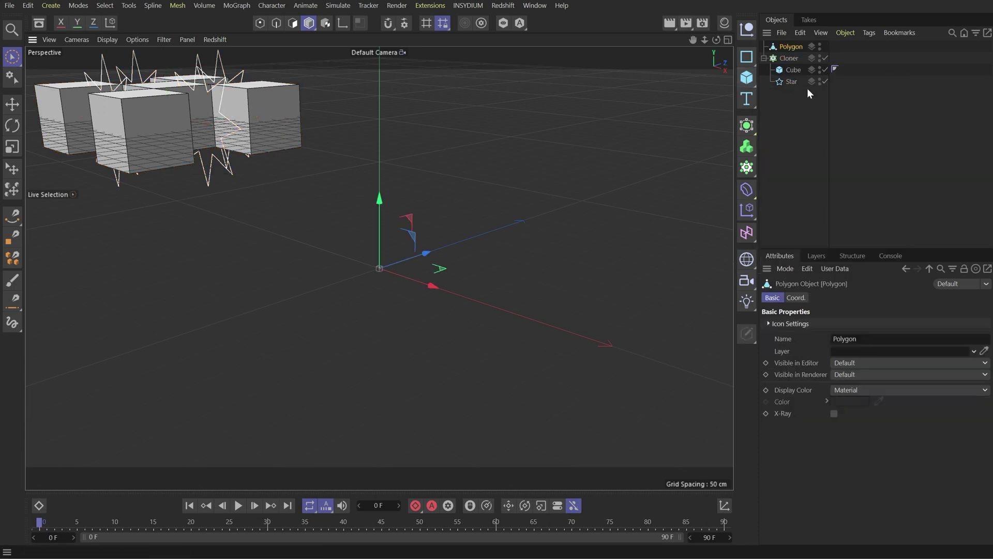
right_click(790, 46)
click(829, 158)
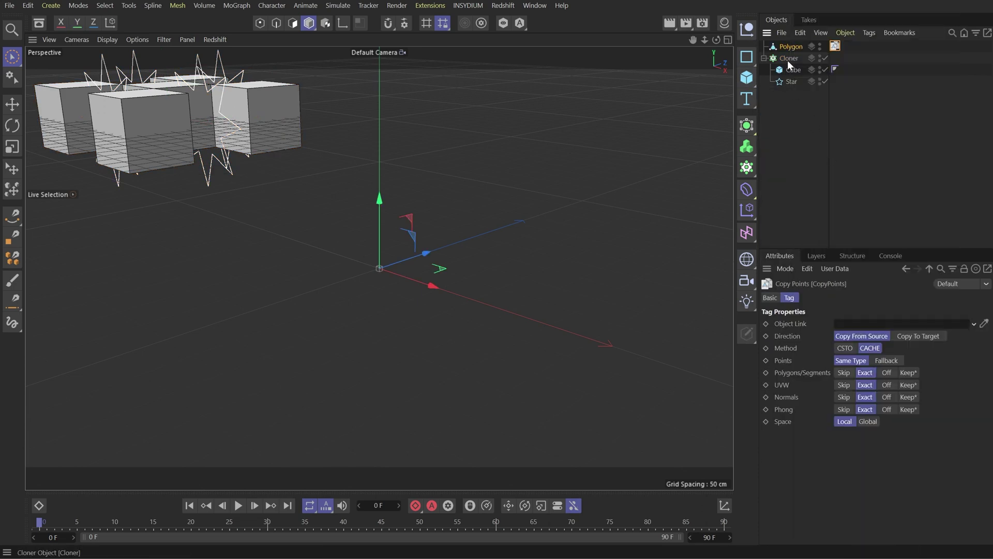
drag(787, 60, 846, 322)
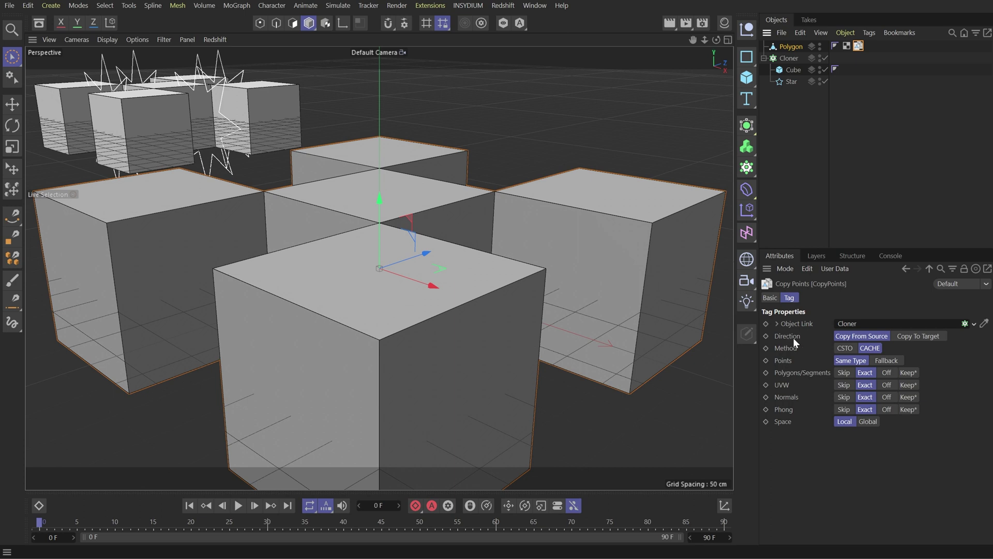
Set the tag's direction to Copy To Target with the Polygon as its linked object, and transfer the tag to the Cloner
click(823, 336)
click(919, 337)
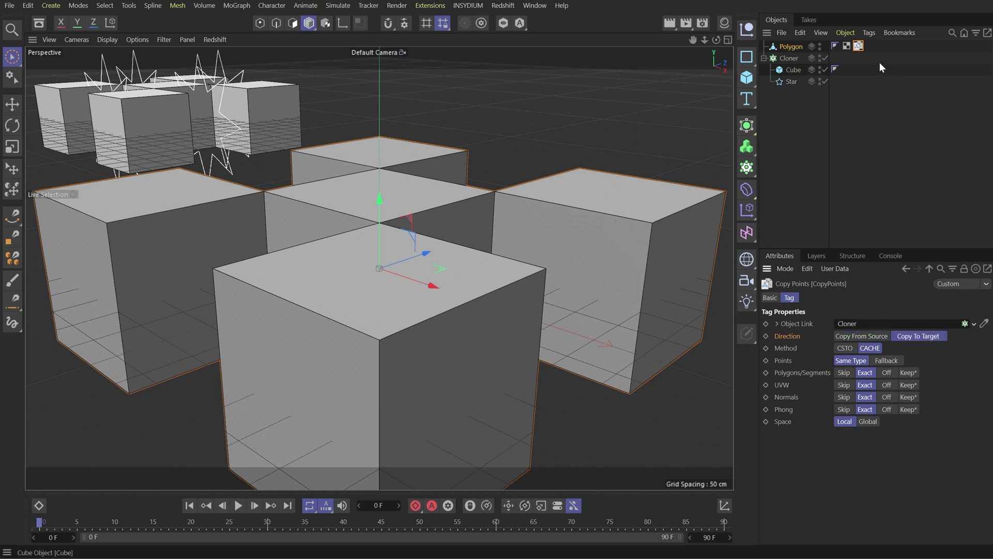
drag(791, 46, 881, 325)
drag(858, 47, 859, 63)
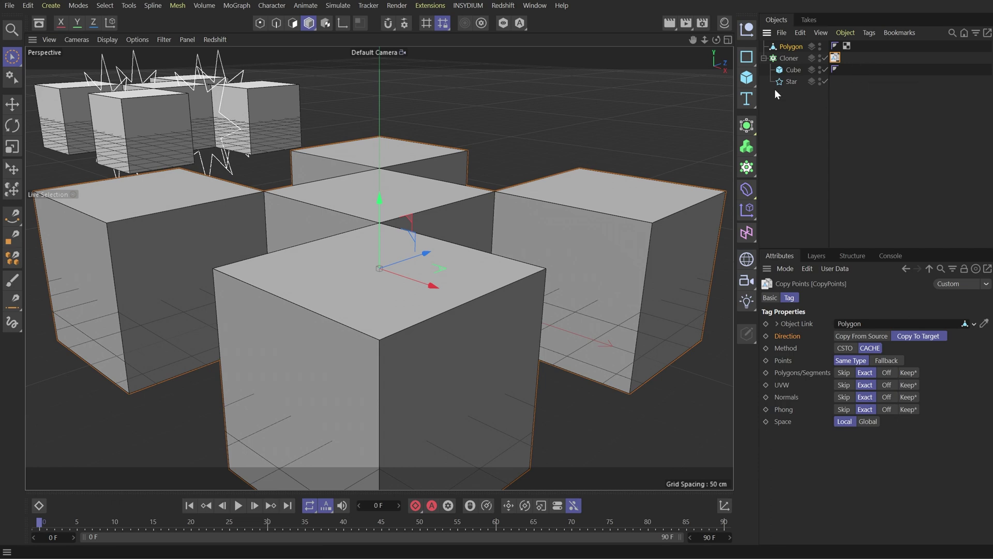
Stretch the Cloner's Z spacing to about 246 cm, and return the tag to the Polygon with Copy From Source and the Cloner linked
click(786, 58)
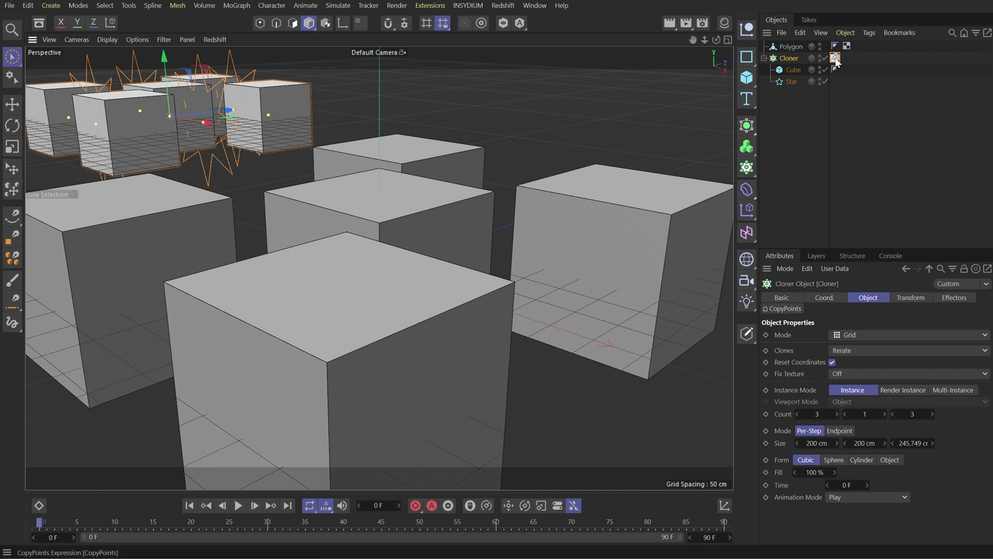
drag(835, 57, 858, 46)
click(852, 336)
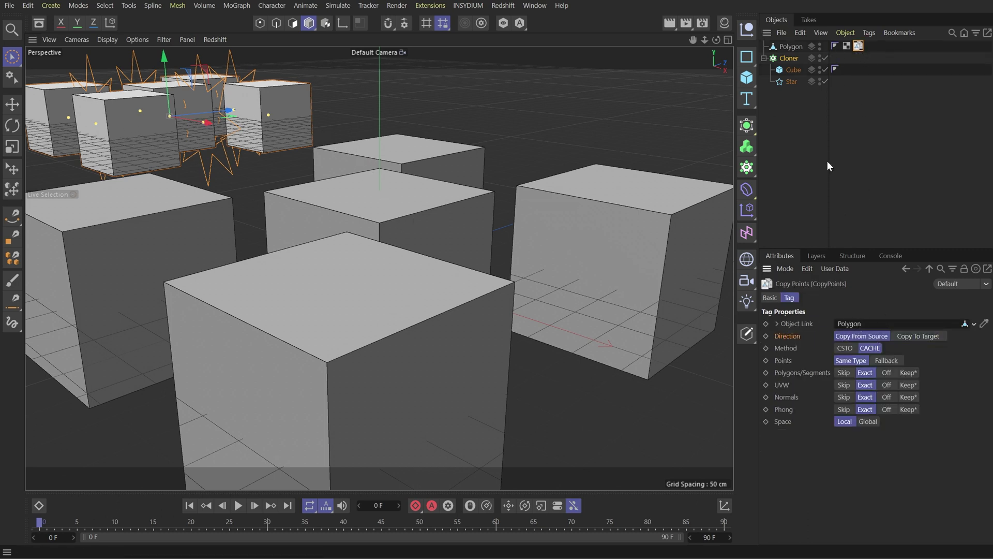
drag(796, 61, 853, 321)
Try the CSTO method on the CopyPoints tag and set it back to CACHE
click(843, 348)
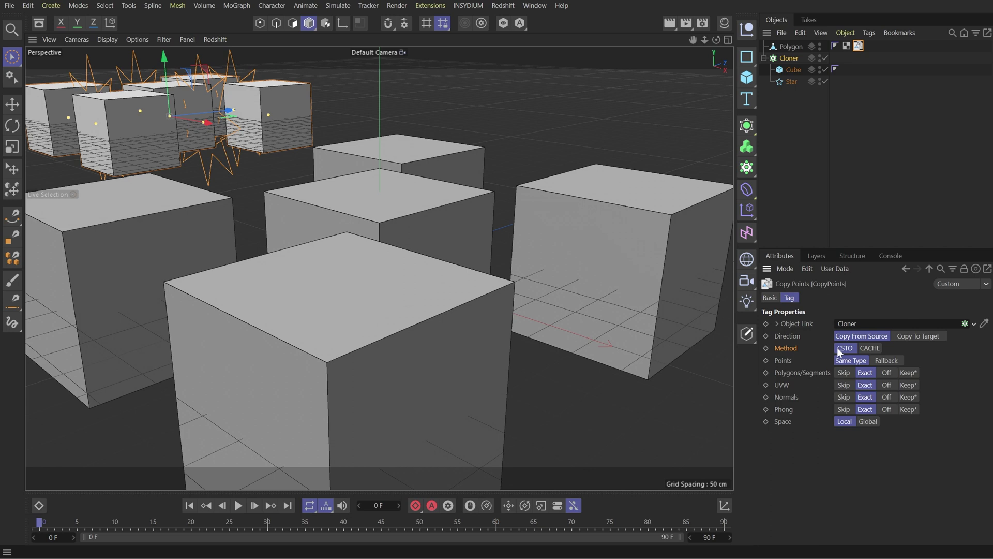
click(879, 346)
Disable the Cube inside the Cloner and switch to point mode with the Polygon object selected
click(825, 69)
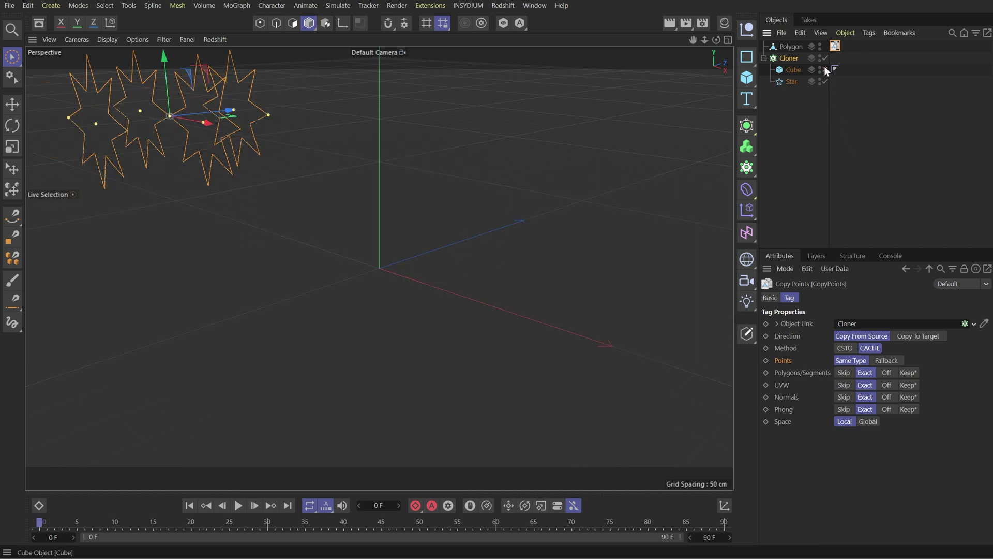
click(795, 47)
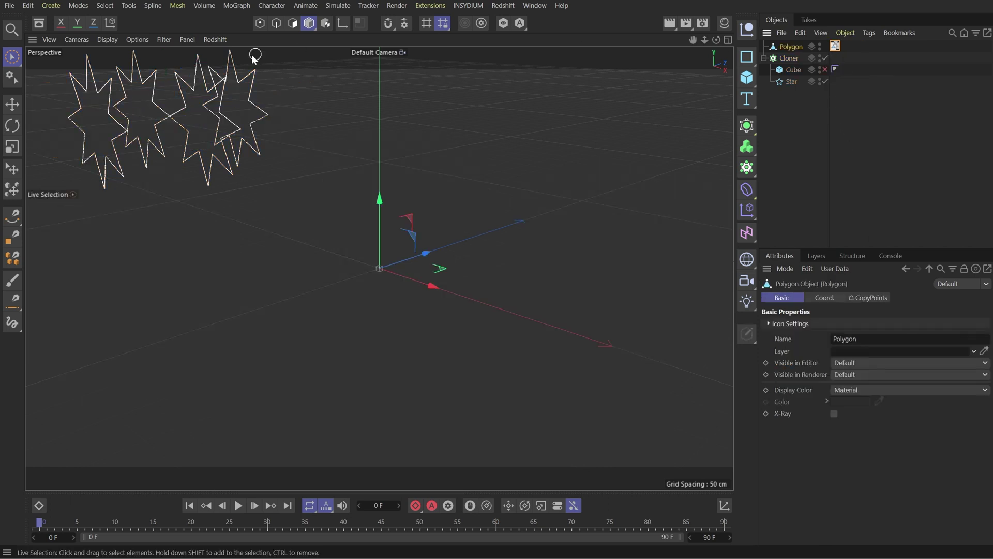
click(260, 23)
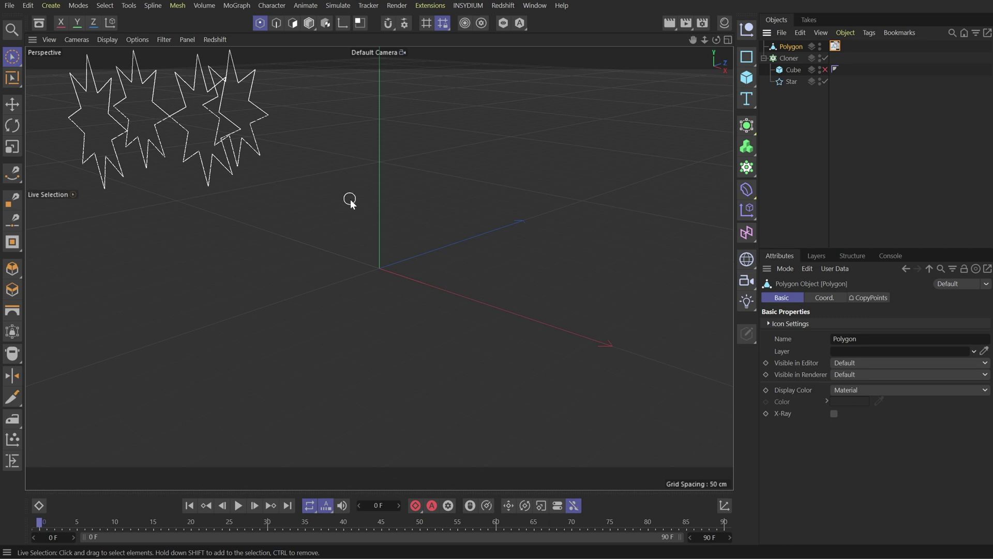
Set the CopyPoints tag's Points option to Fallback and select two of the copied star points
click(835, 46)
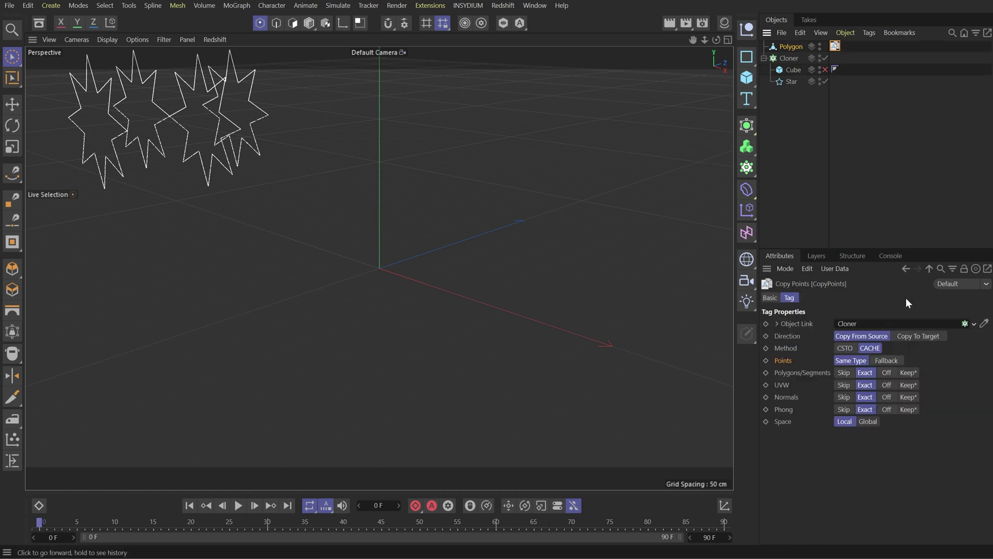
click(884, 360)
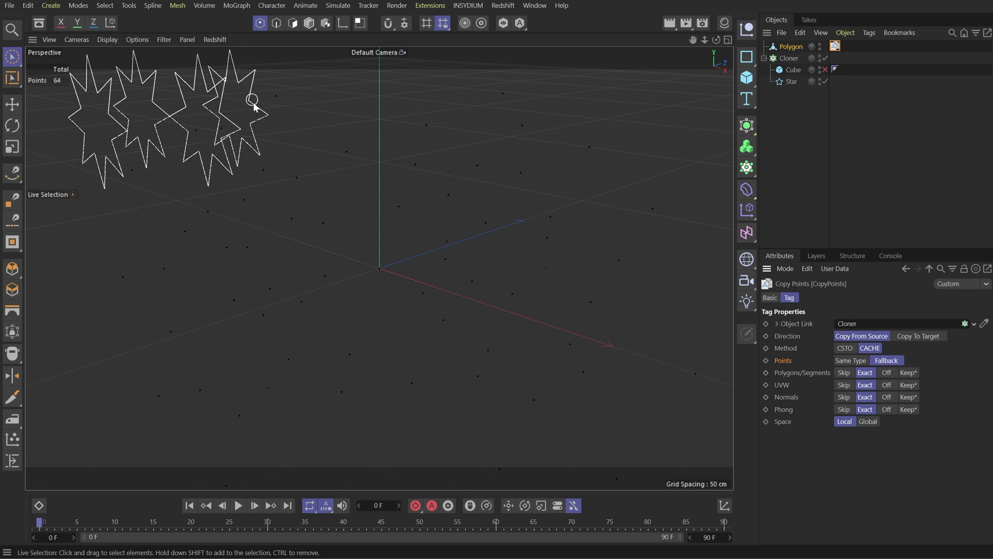
click(502, 93)
shift+click(523, 127)
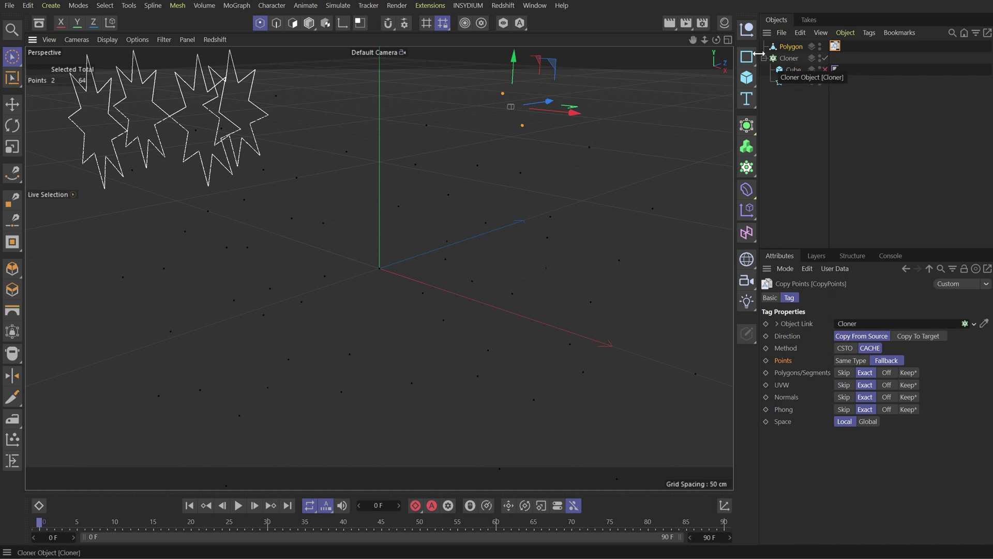
Add an empty Spline, hide the Polygon object and move the CopyPoints tag onto the Spline
drag(748, 55, 787, 224)
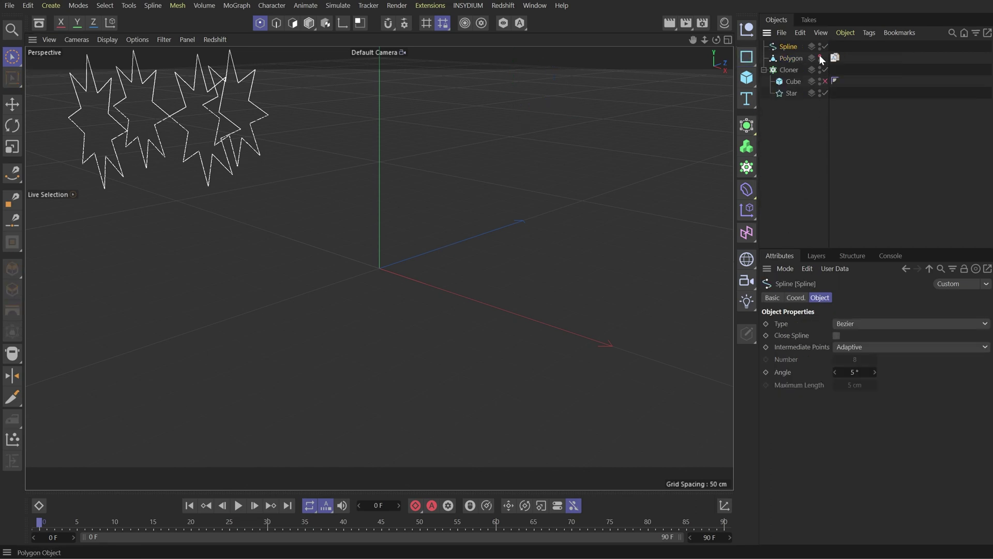
drag(835, 57, 835, 47)
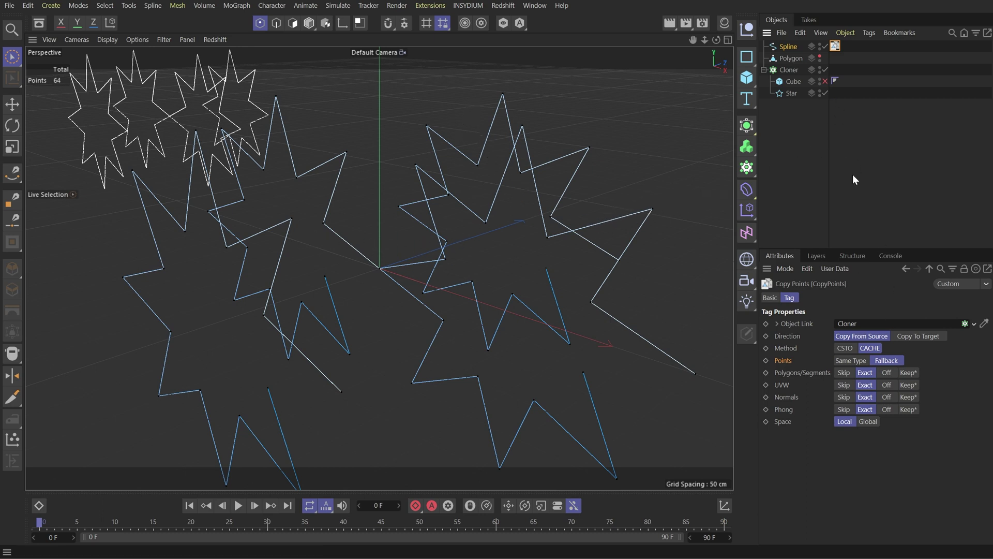
Enable the Cube inside the Cloner again, and switch the Star off and back on
click(825, 81)
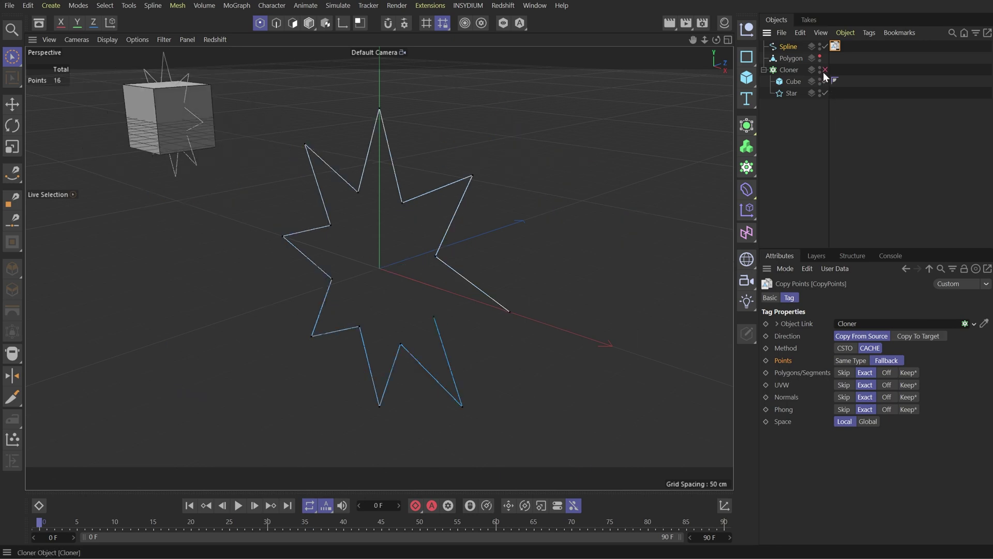
click(825, 93)
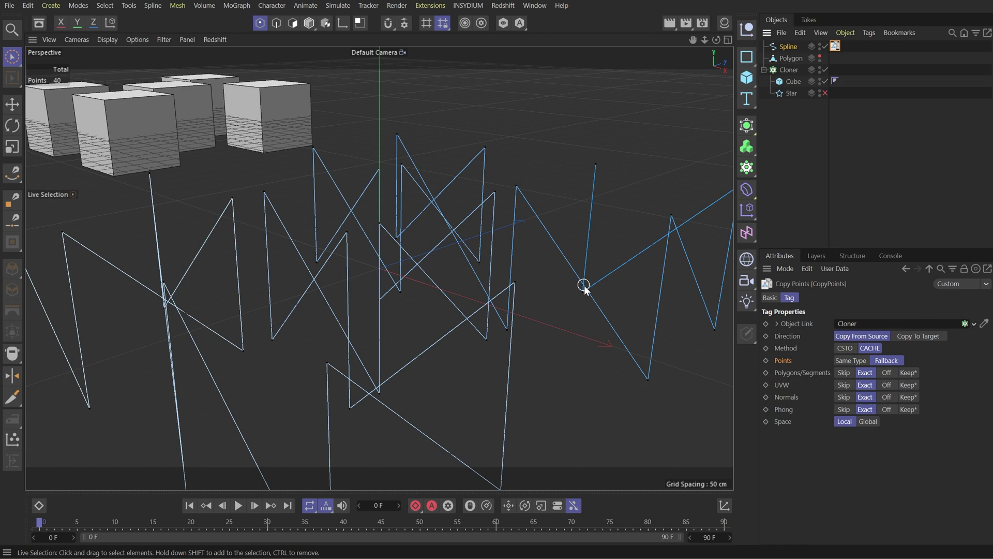
click(826, 93)
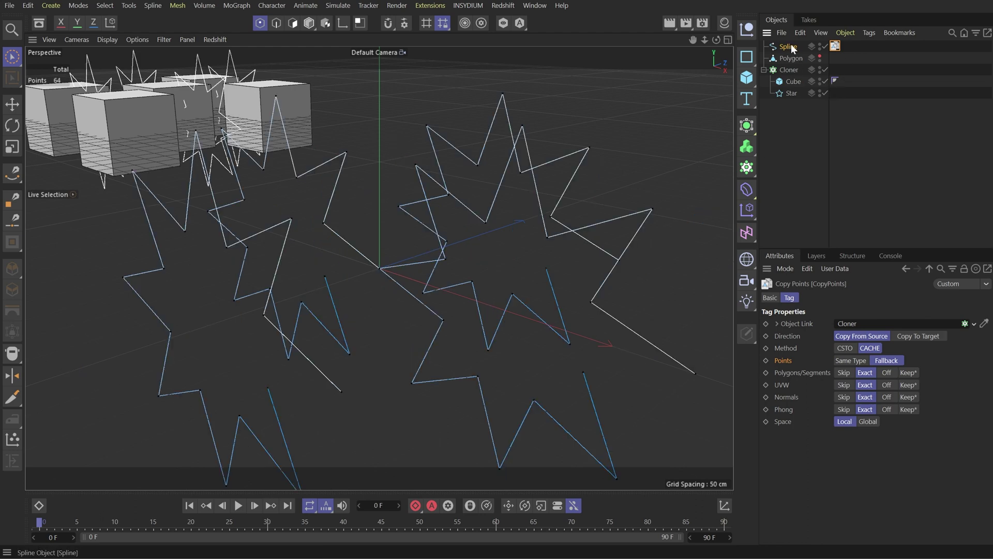
Move the CopyPoints tag back to the Polygon object, delete the Spline and unhide the Polygon
drag(834, 45, 836, 57)
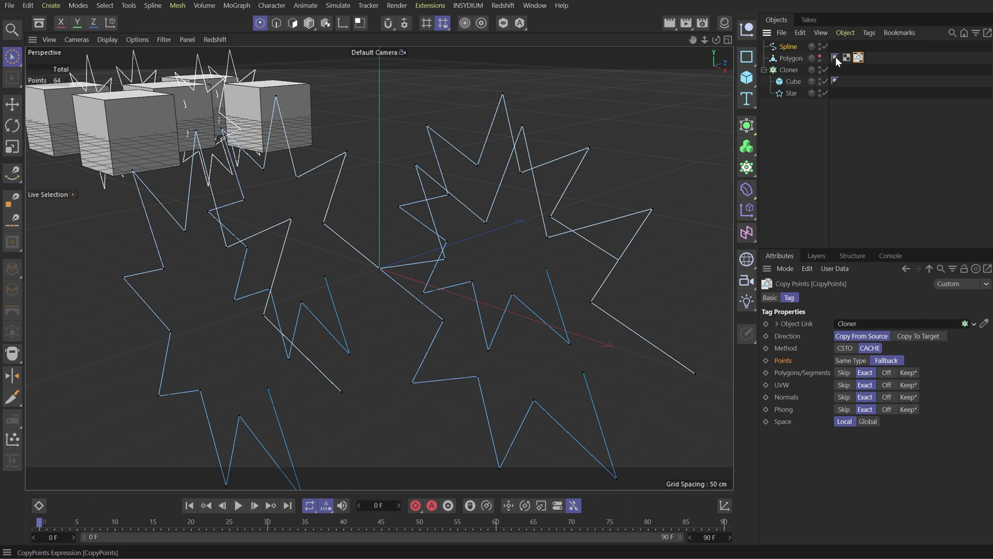
click(790, 44)
key(Delete)
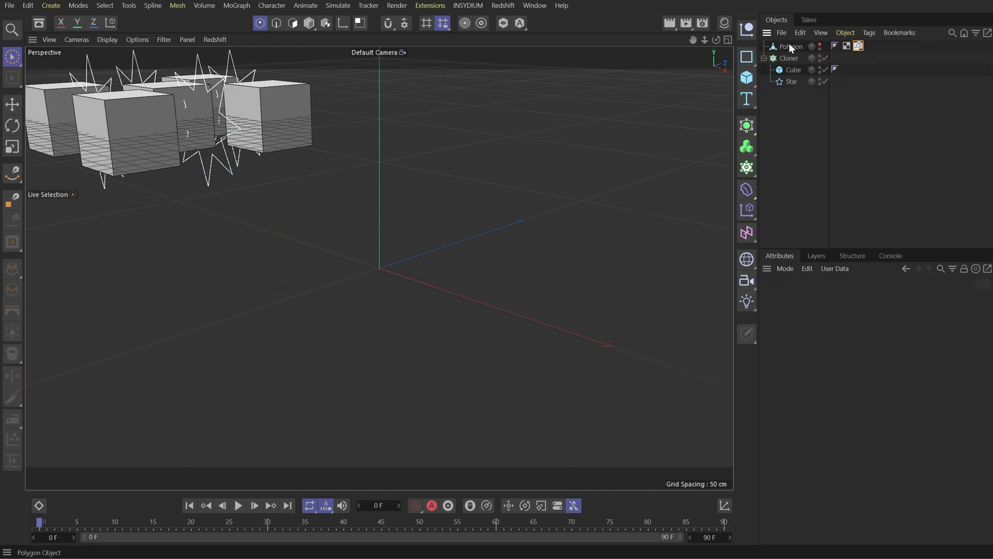
click(821, 45)
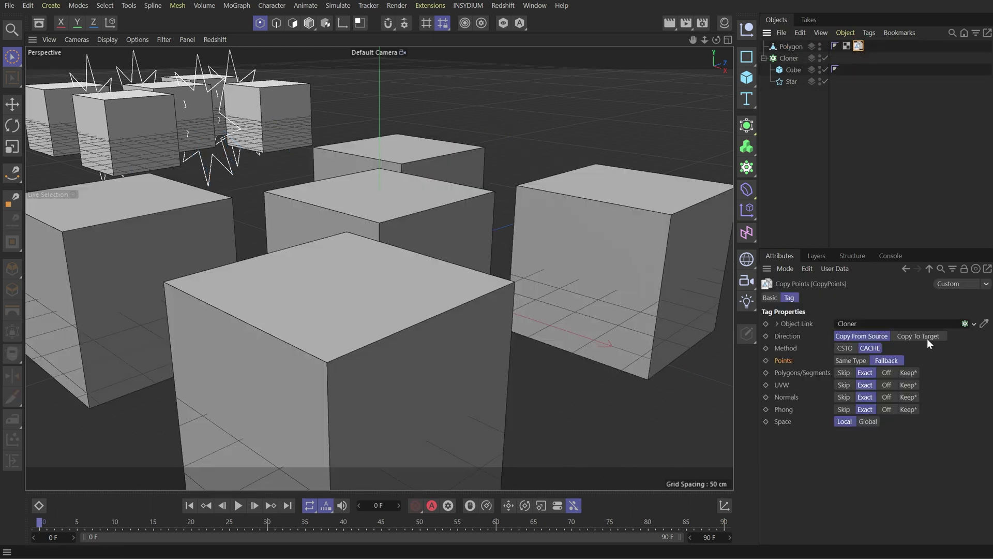
Set the CopyPoints tag's Polygons/Segments option to Skip and raise the Cloner's first grid count to 6
click(809, 372)
click(843, 373)
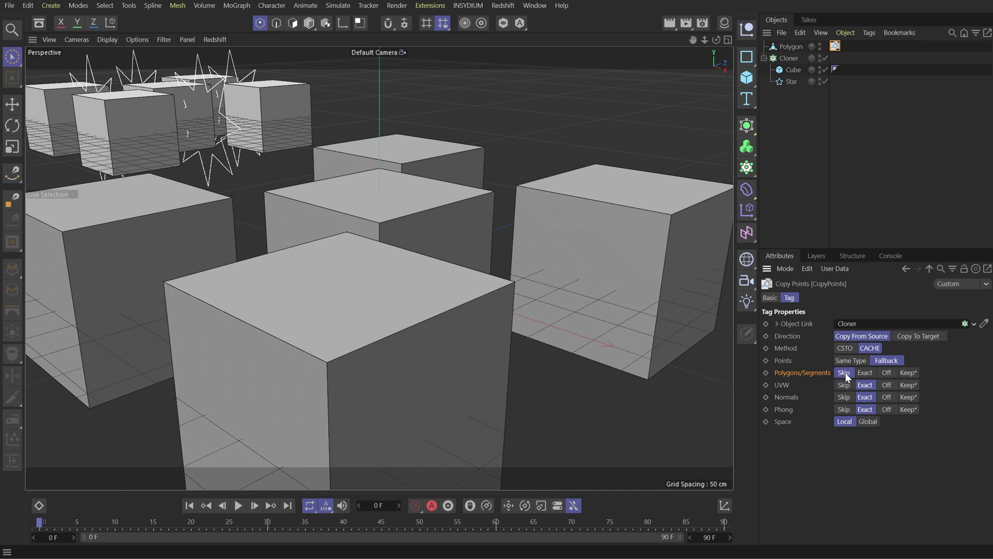
click(790, 59)
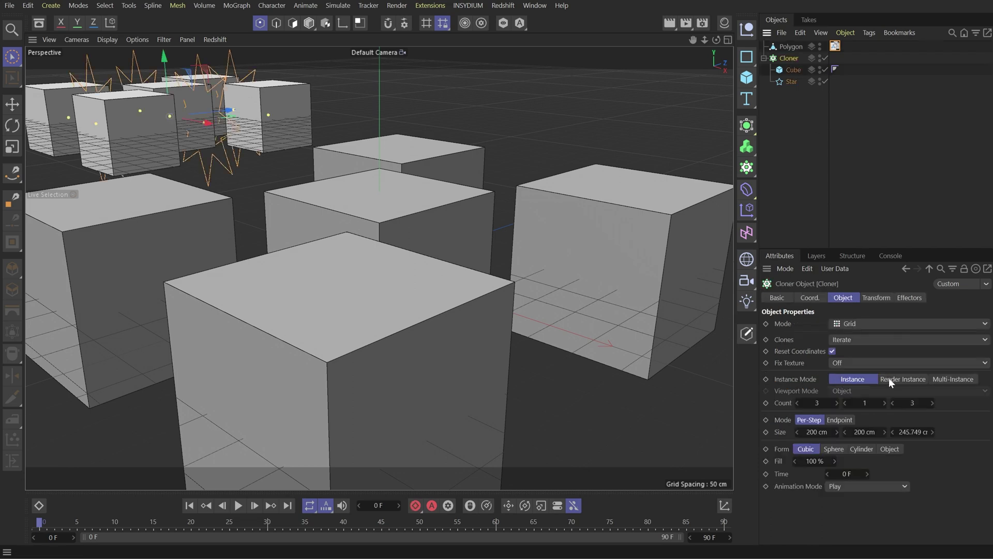
click(837, 403)
click(837, 402)
click(837, 403)
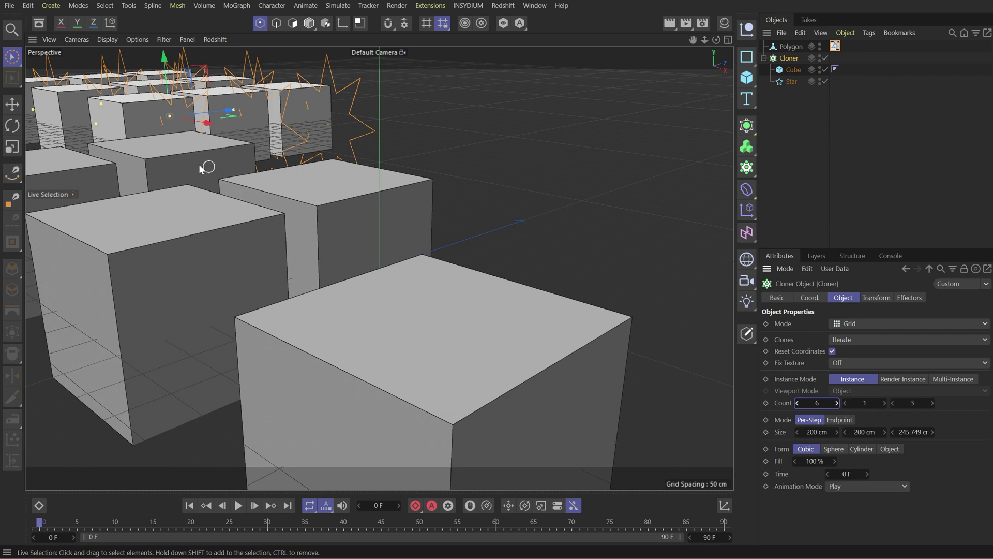
Cycle the CopyPoints tag's Polygons/Segments option through Exact, Off and Keep, ending on Exact
click(792, 46)
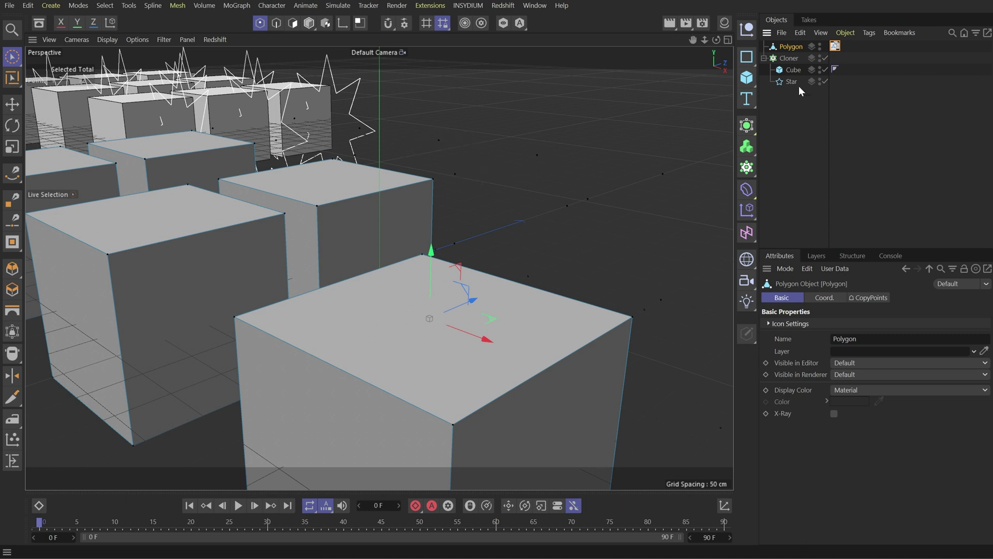
click(836, 46)
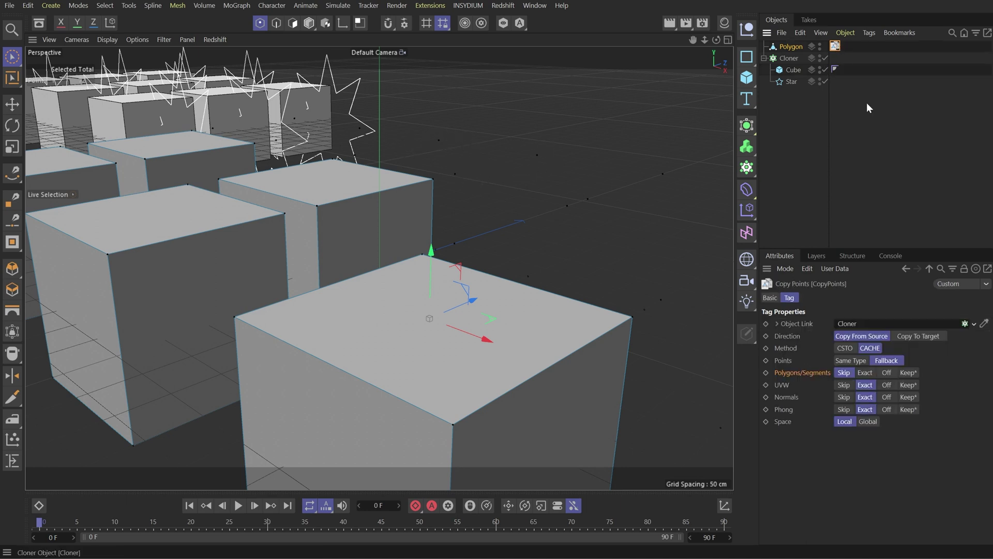
click(864, 373)
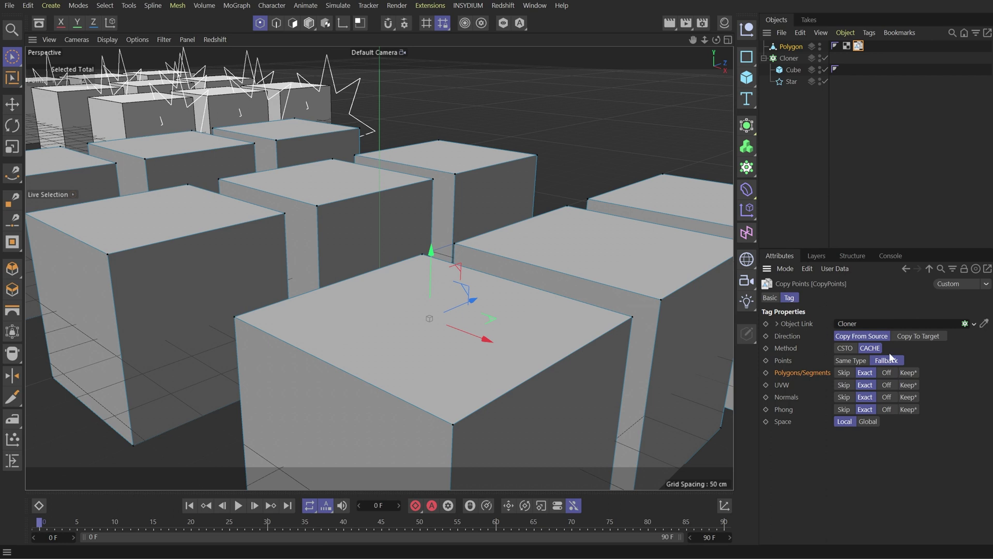
click(888, 375)
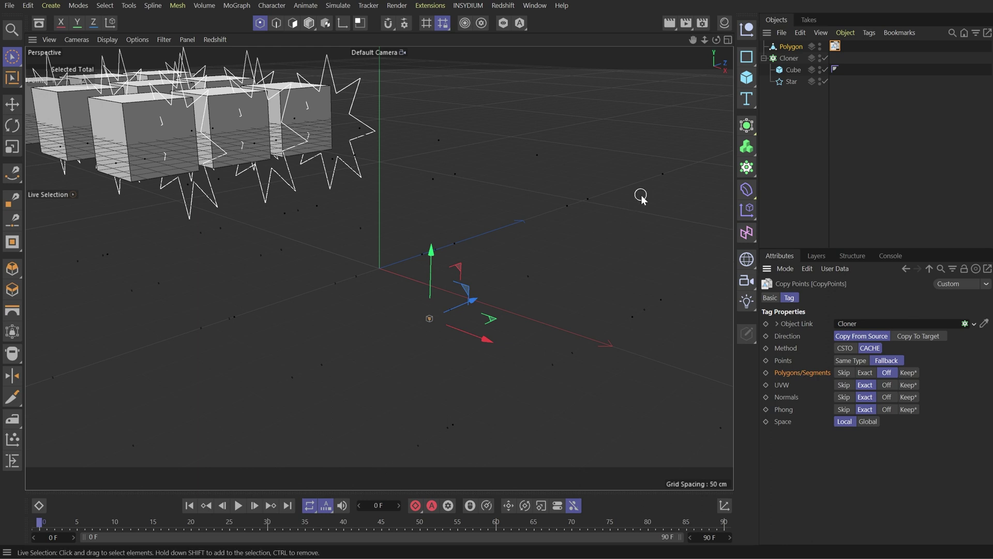
click(908, 373)
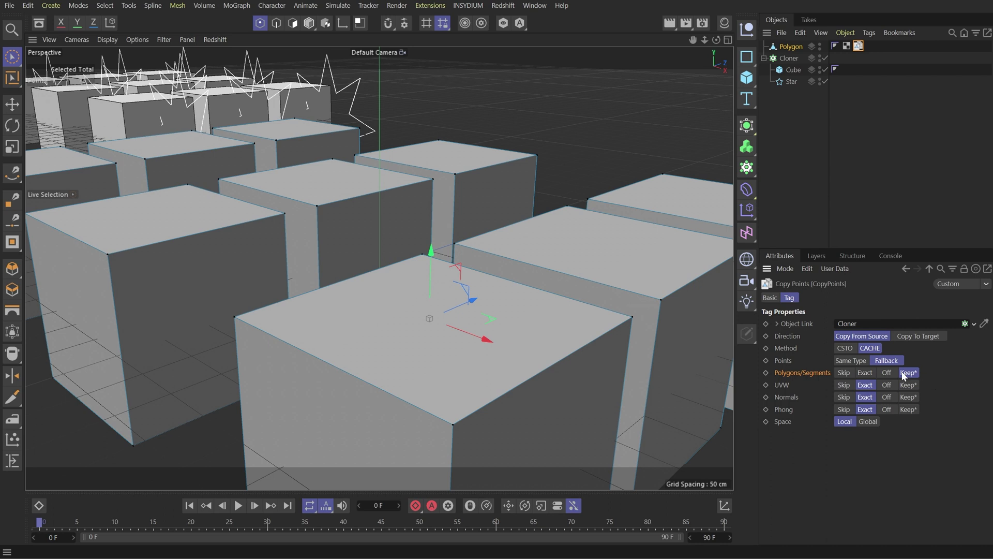
click(864, 373)
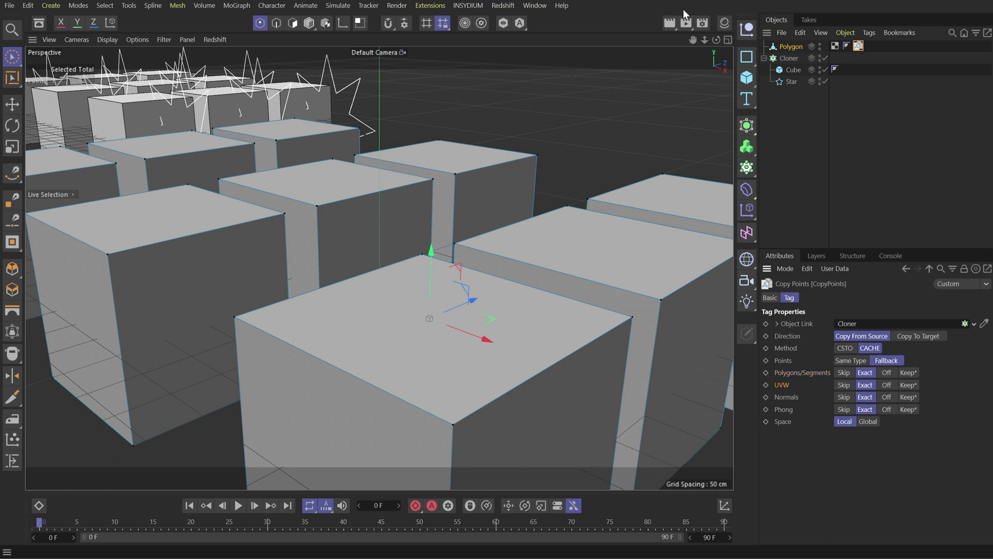
Apply the red checkered material Mat to the Polygon object
click(725, 24)
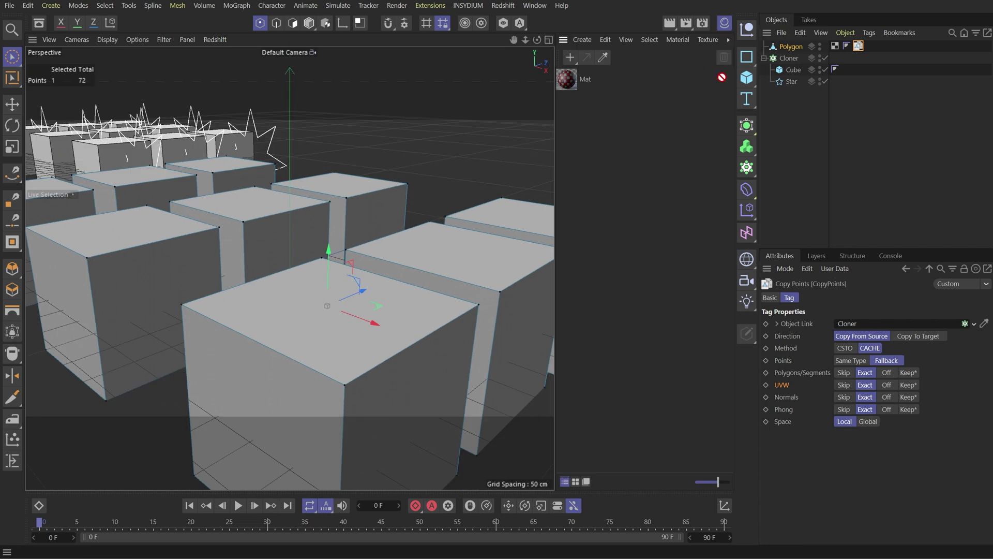
drag(566, 79, 789, 46)
click(729, 25)
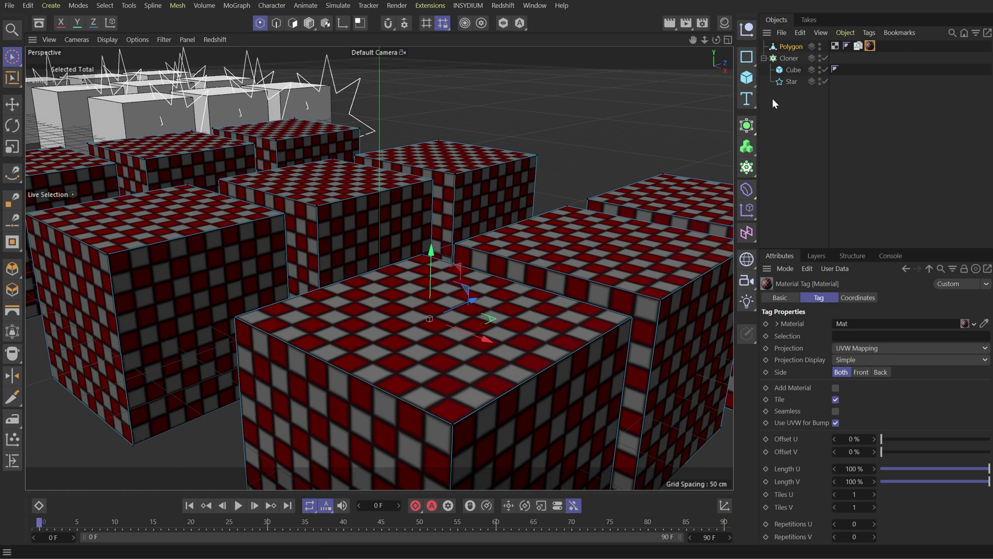
Switch the CopyPoints tag's UVW option to Off and back to Exact
click(859, 46)
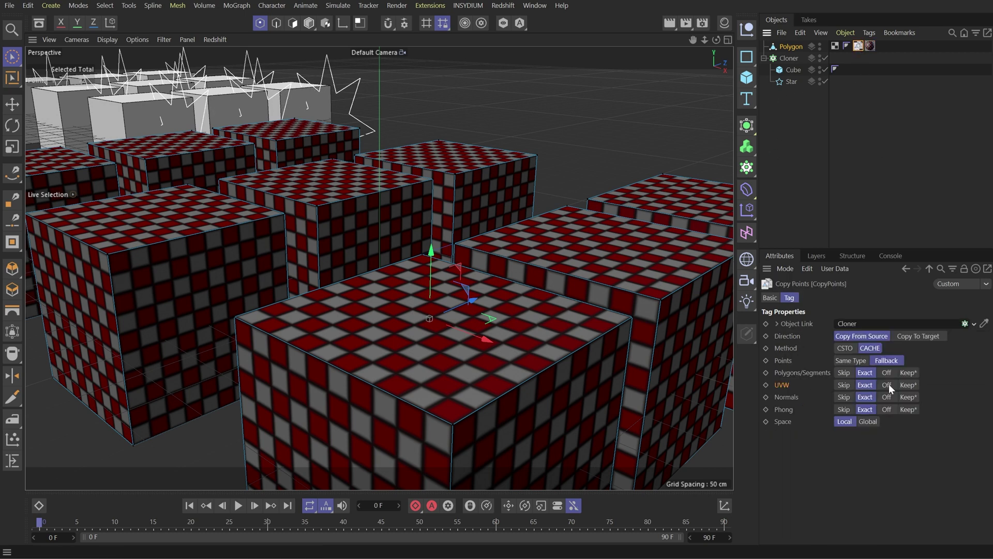
click(887, 385)
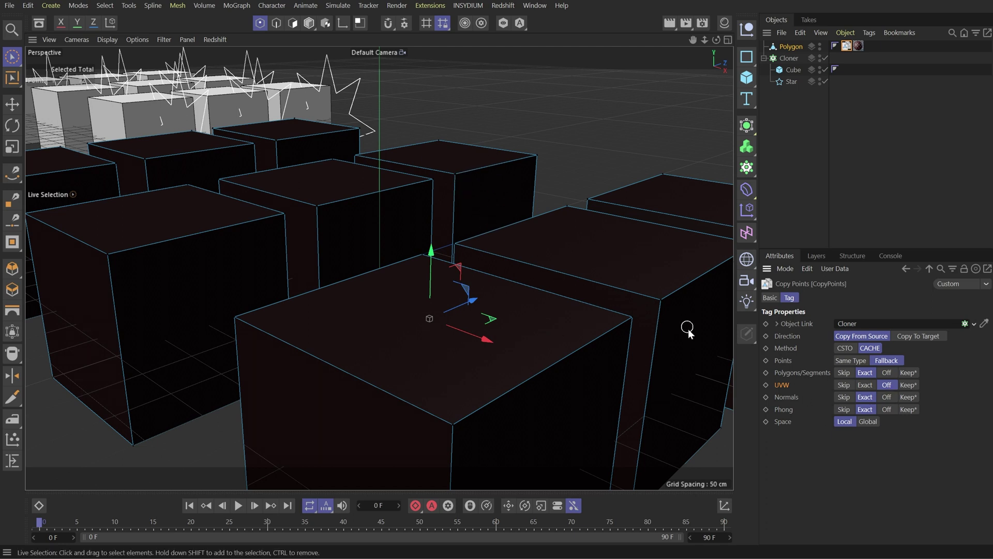
click(865, 385)
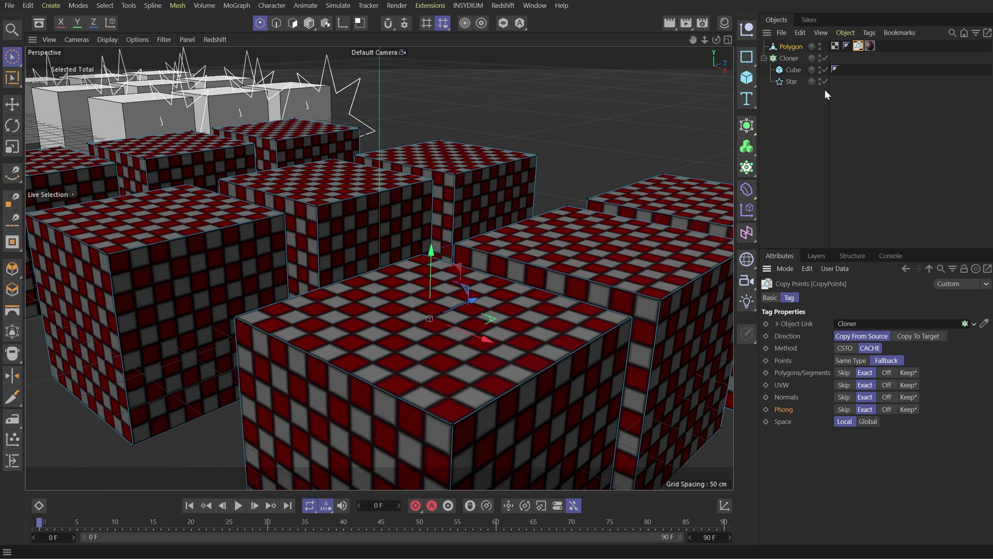
Make the Cube inside the Cloner editable and create a Normal tag from its Phong tag
click(835, 69)
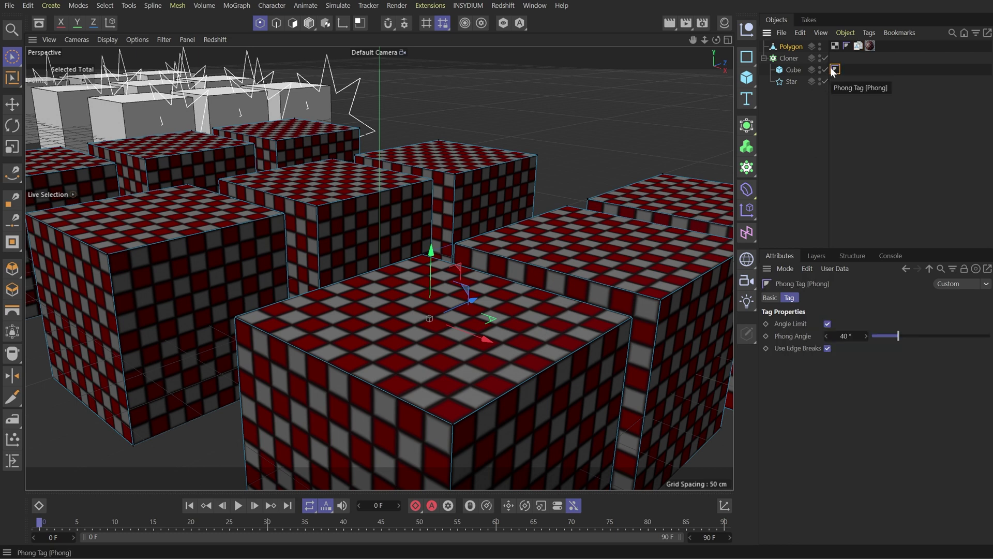
click(794, 67)
key(c)
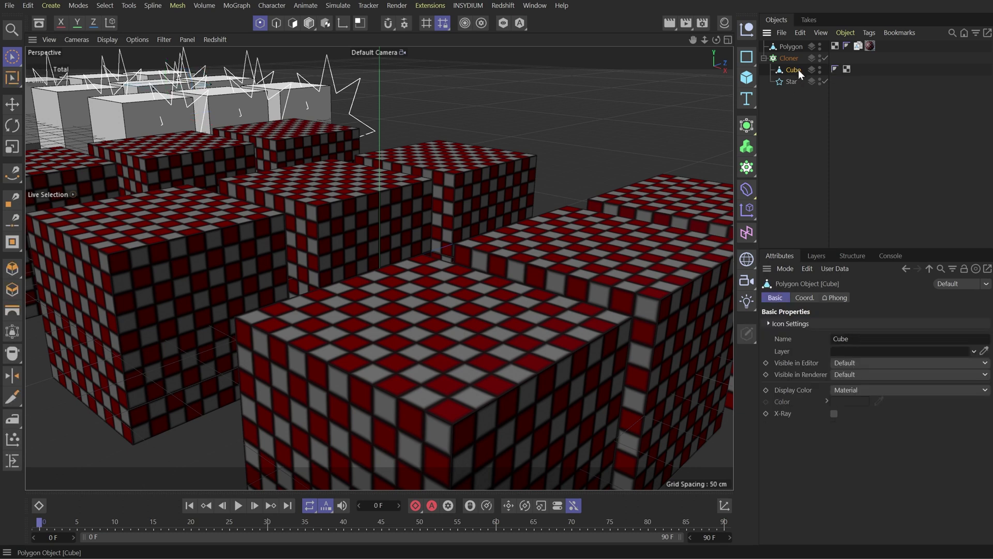
click(835, 70)
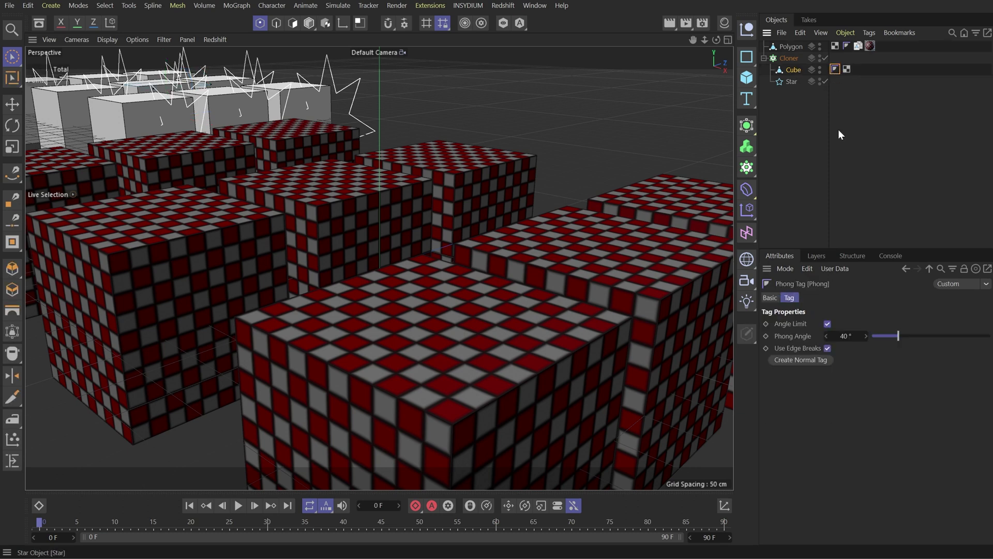
click(809, 360)
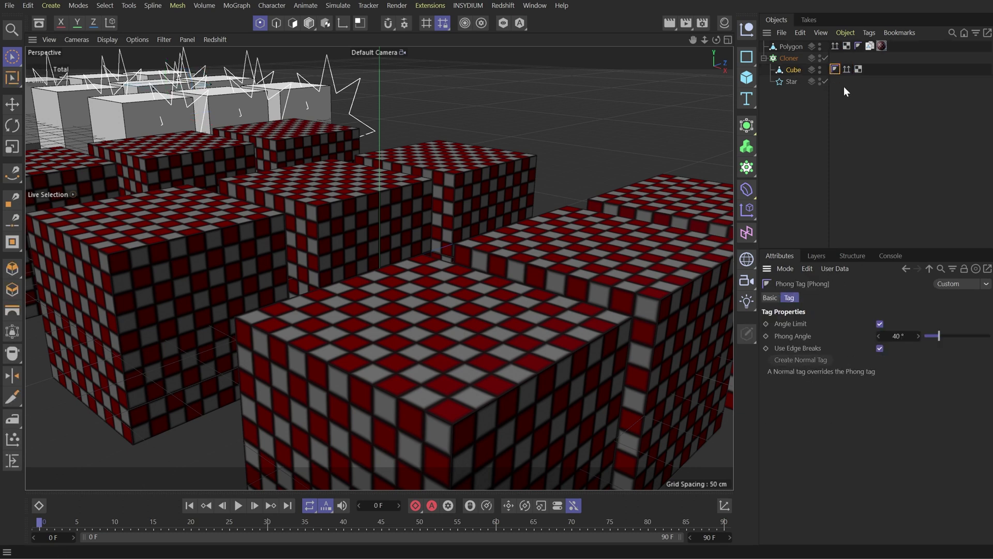
Examine the Polygon's copied Normal and Phong tags and the CopyPoints tag's Normals and Space options
click(871, 46)
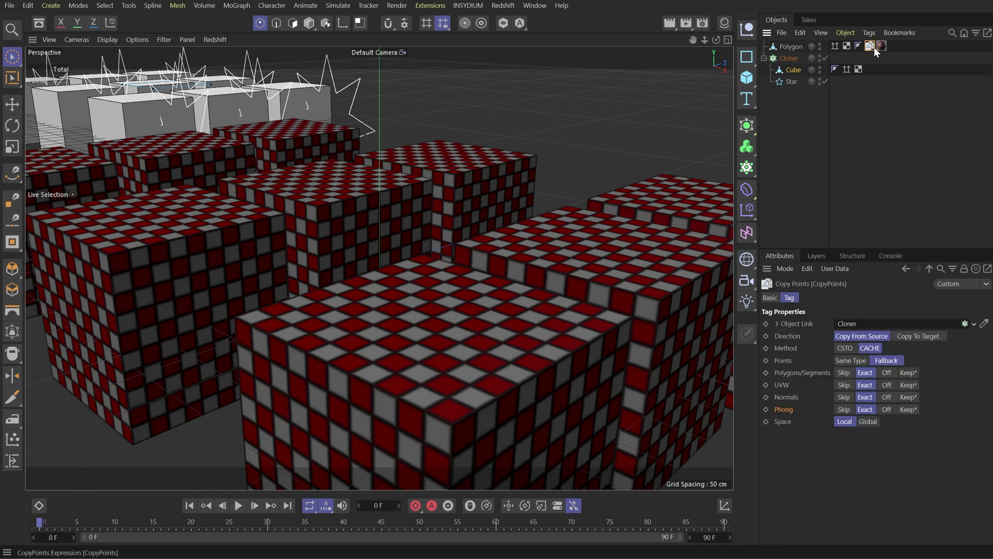
click(788, 399)
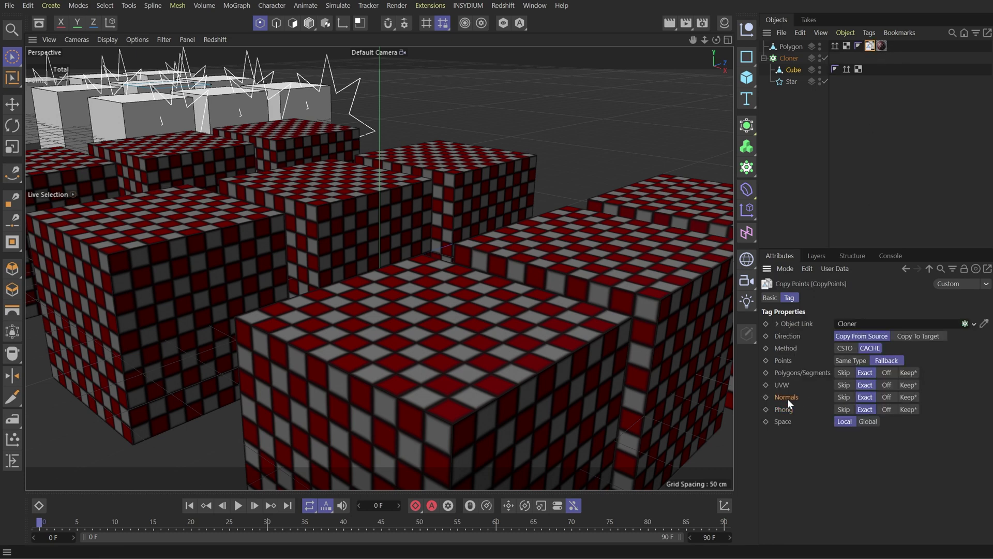
click(836, 47)
click(858, 46)
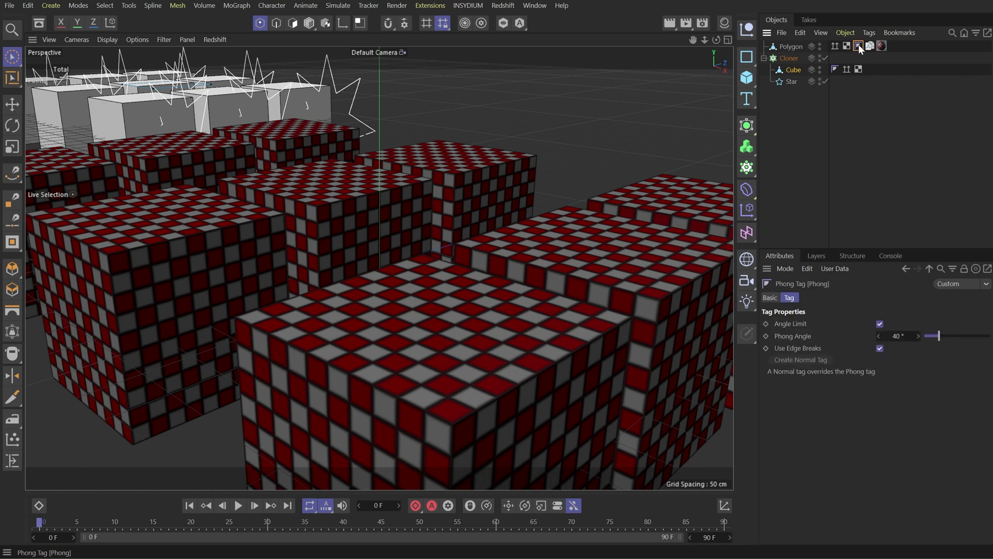
click(869, 46)
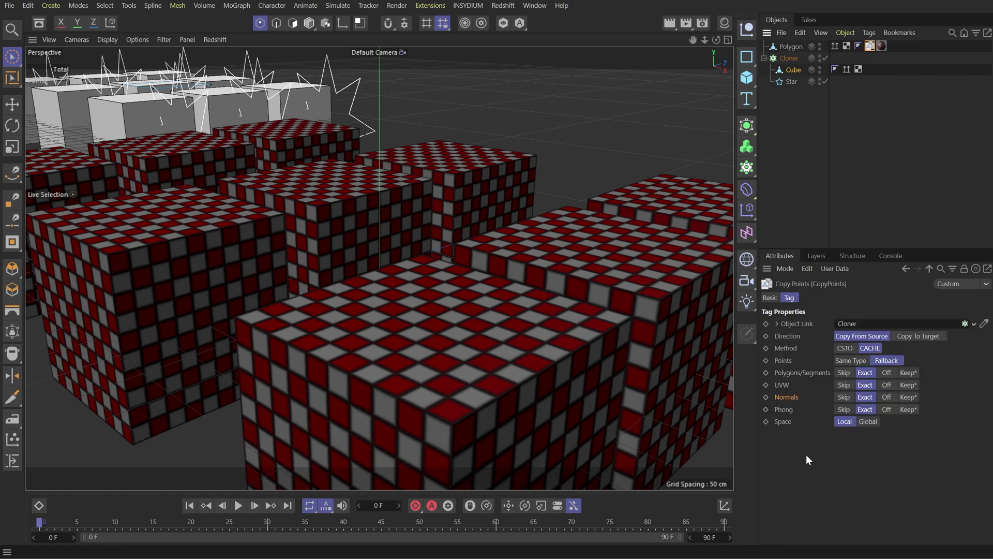
click(784, 421)
Switch the Polygon object to Model mode and move it around the scene with the copied points in Local space
click(797, 46)
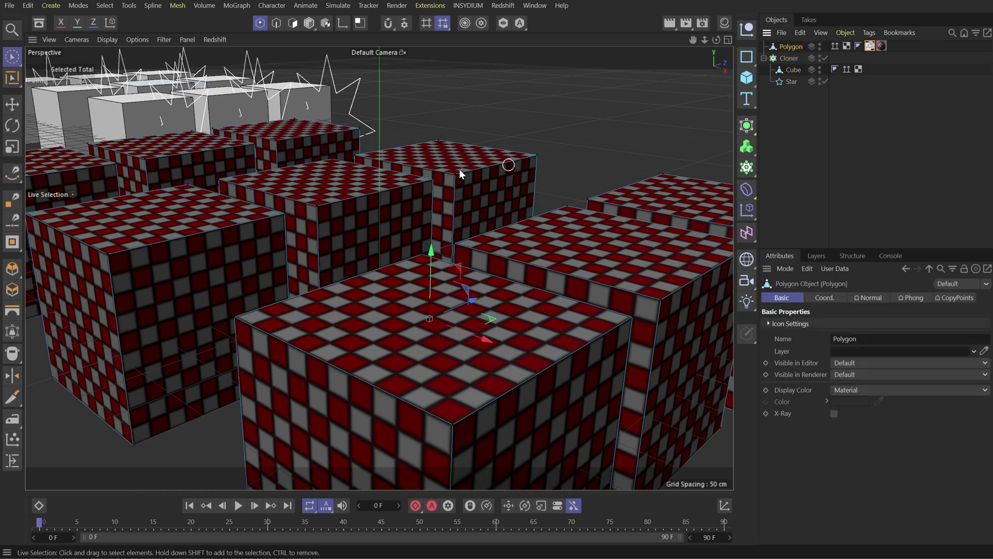
click(309, 23)
drag(424, 259, 585, 253)
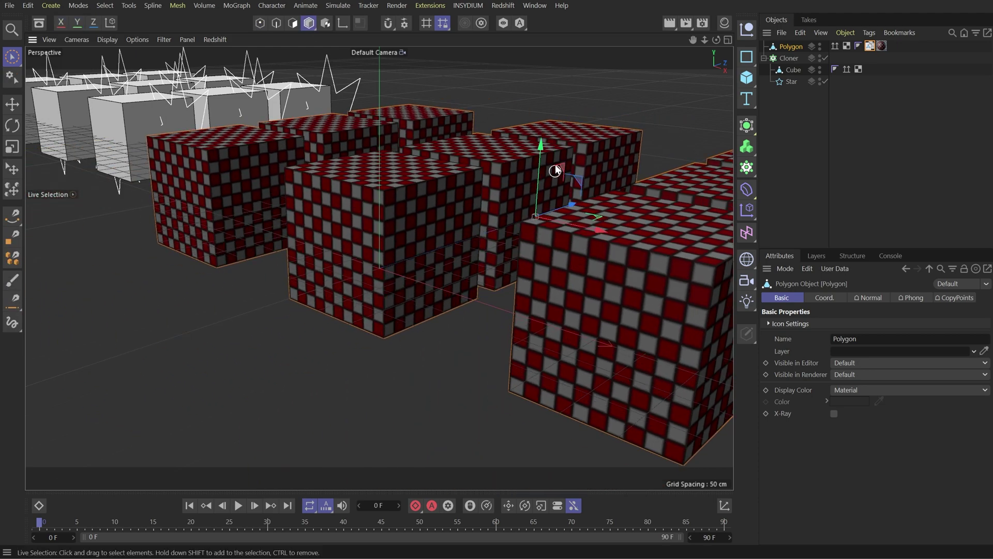
drag(542, 145, 520, 244)
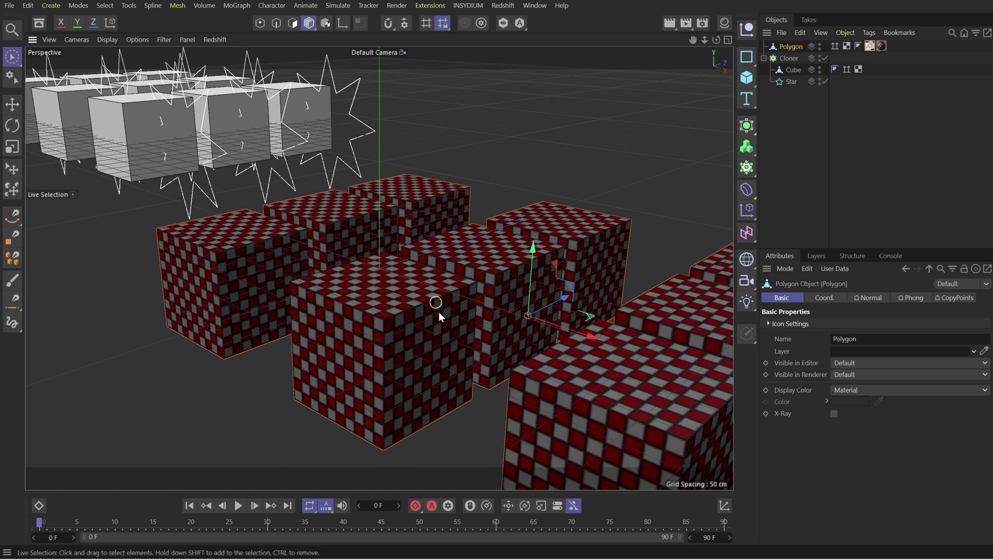
Set the CopyPoints tag's Space to Global and move, rotate and scale the Polygon object with the Cloner hidden
click(870, 45)
click(867, 422)
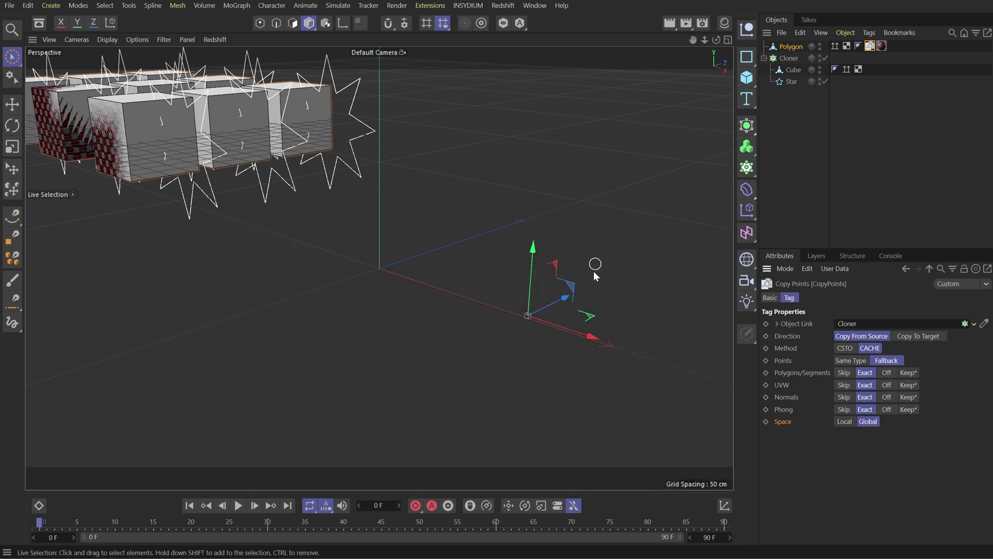
drag(533, 235, 550, 171)
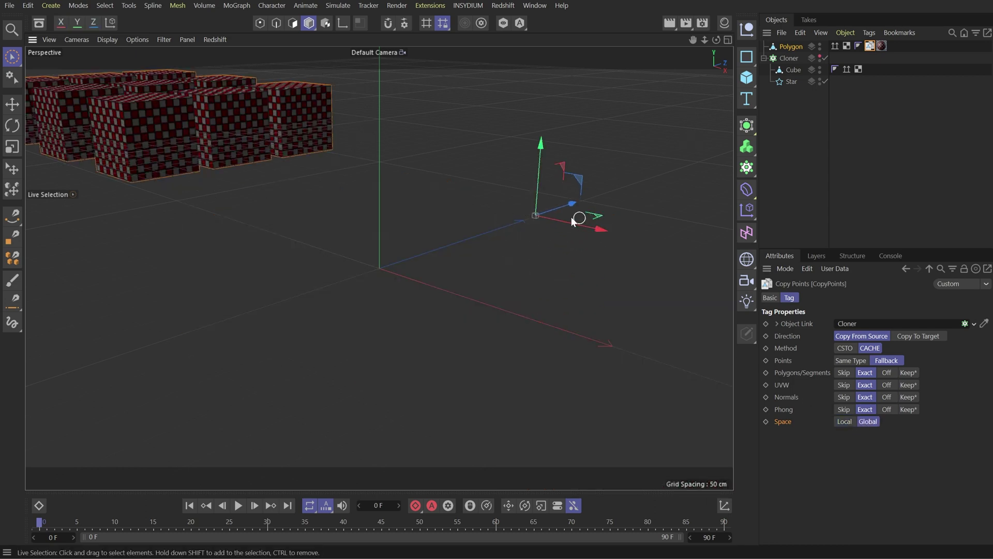
key(r)
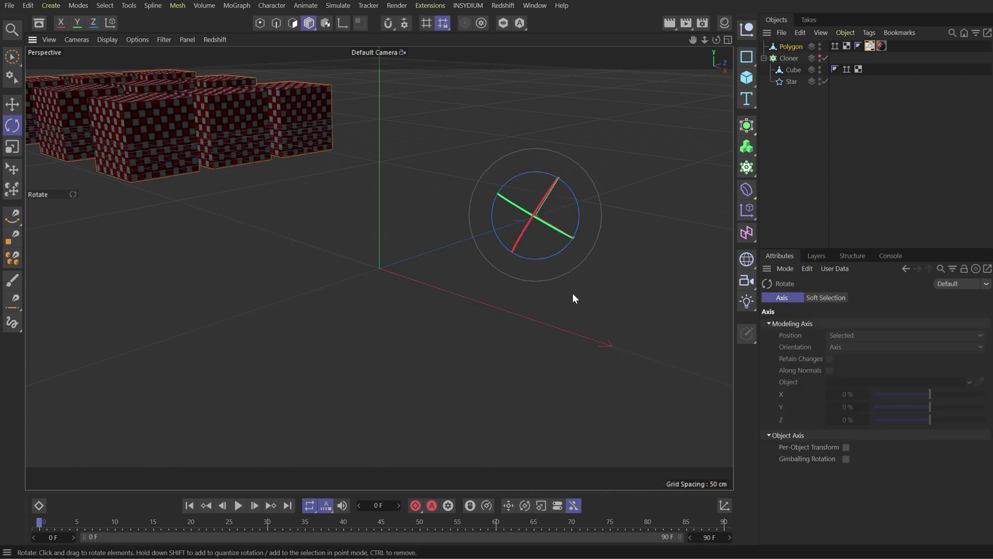
key(t)
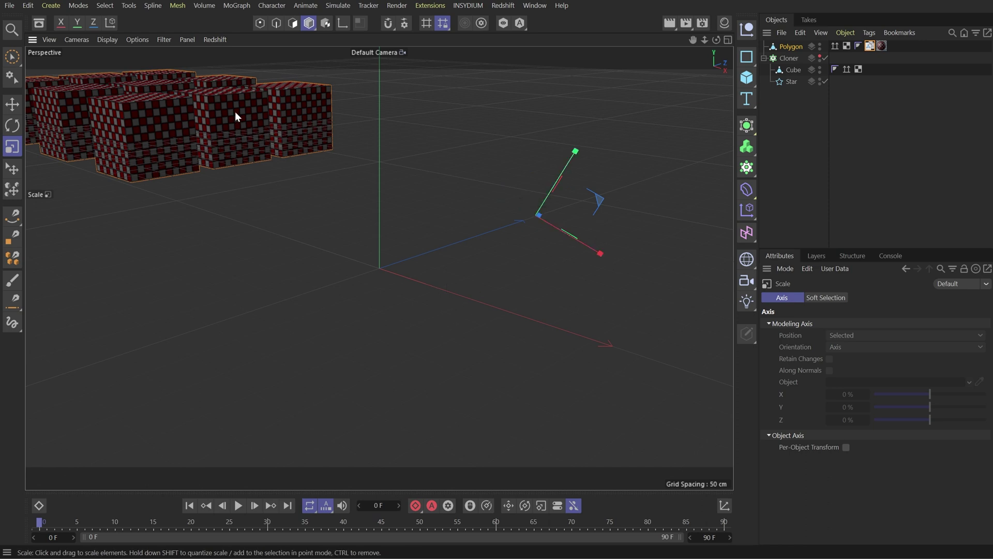
Move the Cloner downward along its vertical axis
click(789, 57)
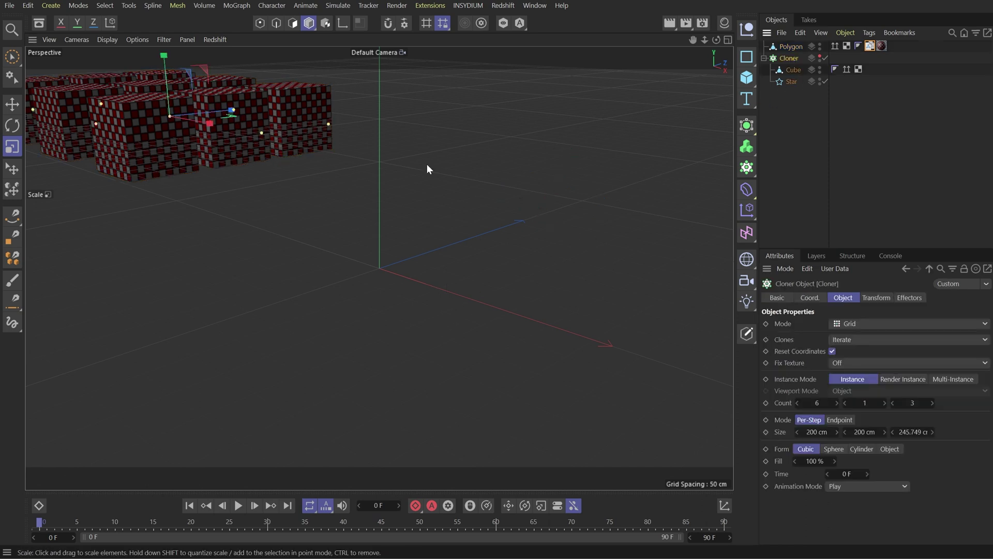
key(e)
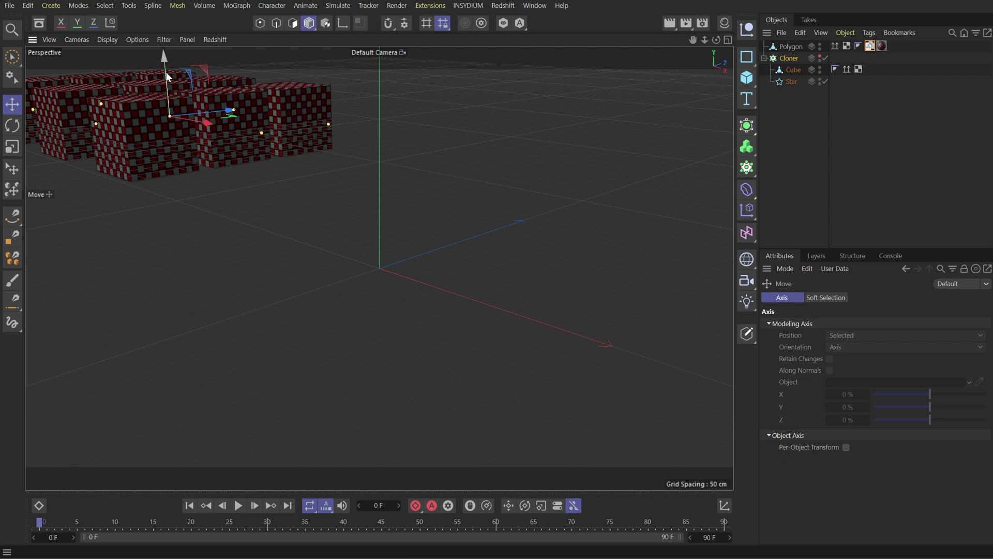
drag(166, 72, 189, 114)
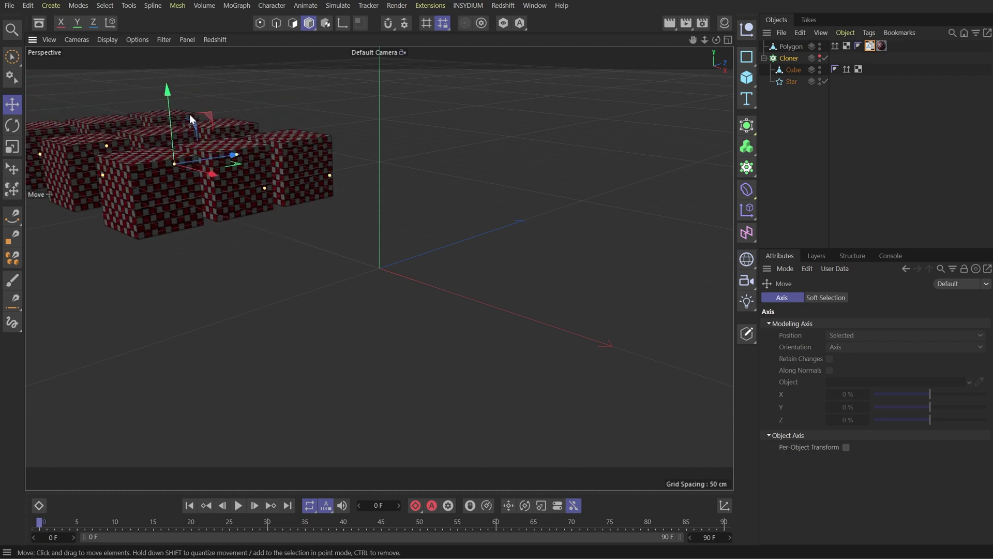
Display the Polygon in Points mode and set the CopyPoints tag's Polygons/Segments, UVW, Normals and Phong options to Off
click(871, 46)
key(Return)
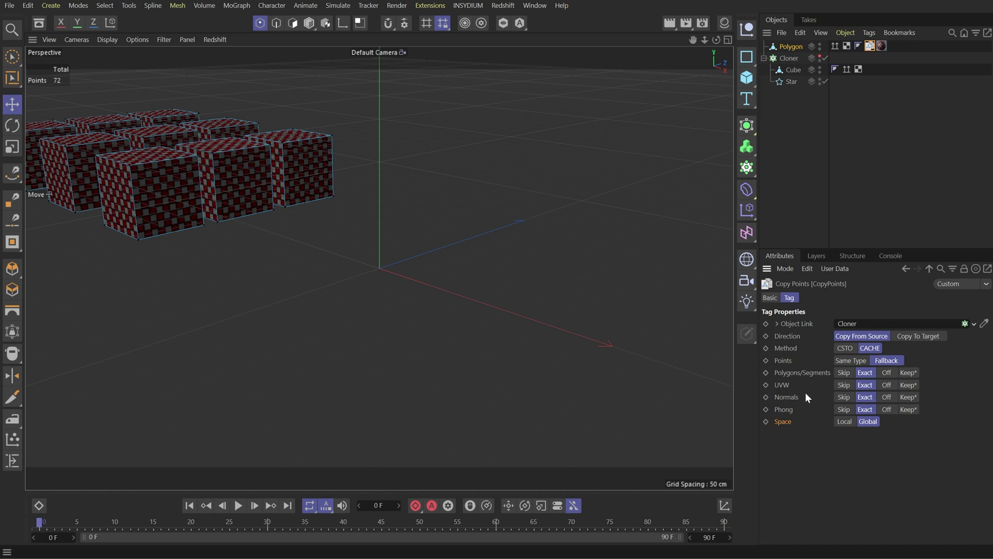
click(887, 385)
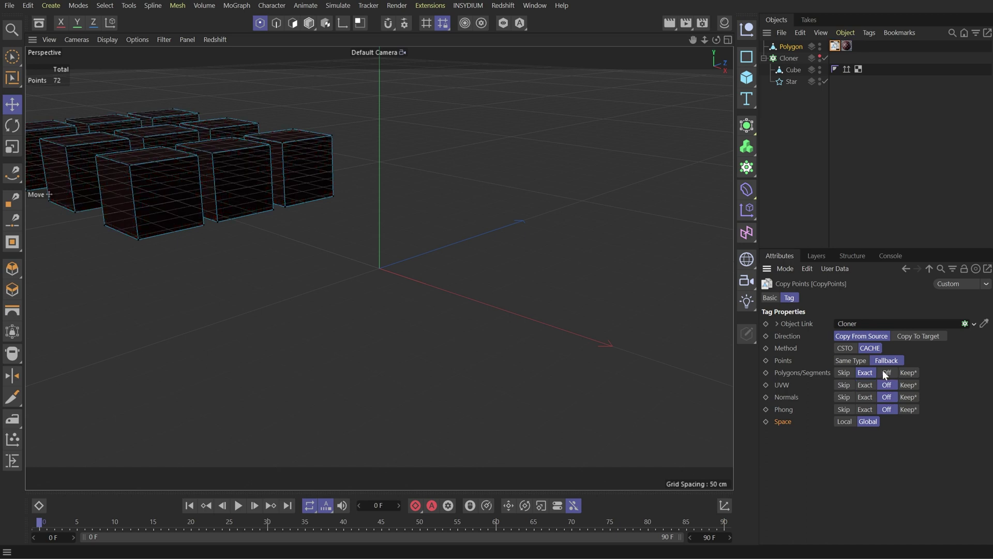
click(887, 373)
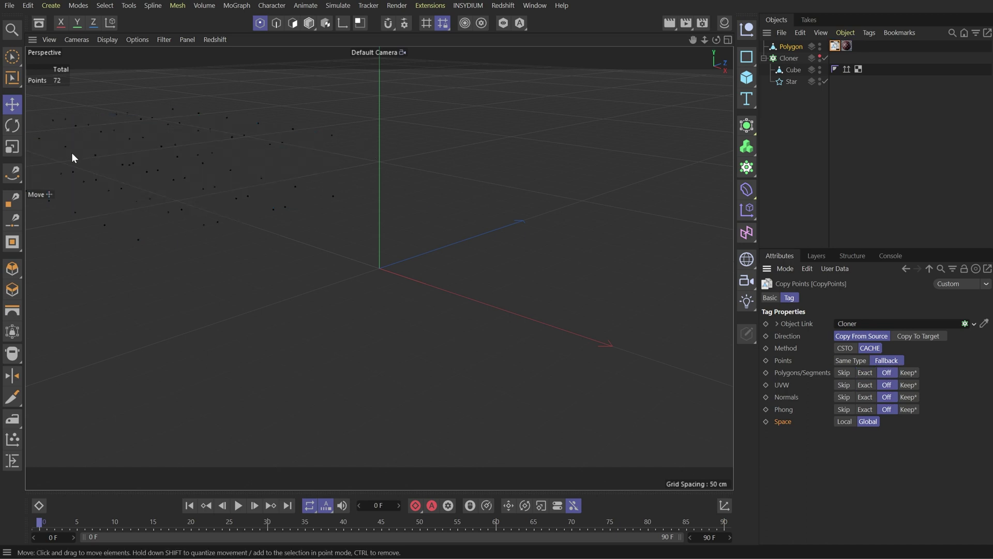